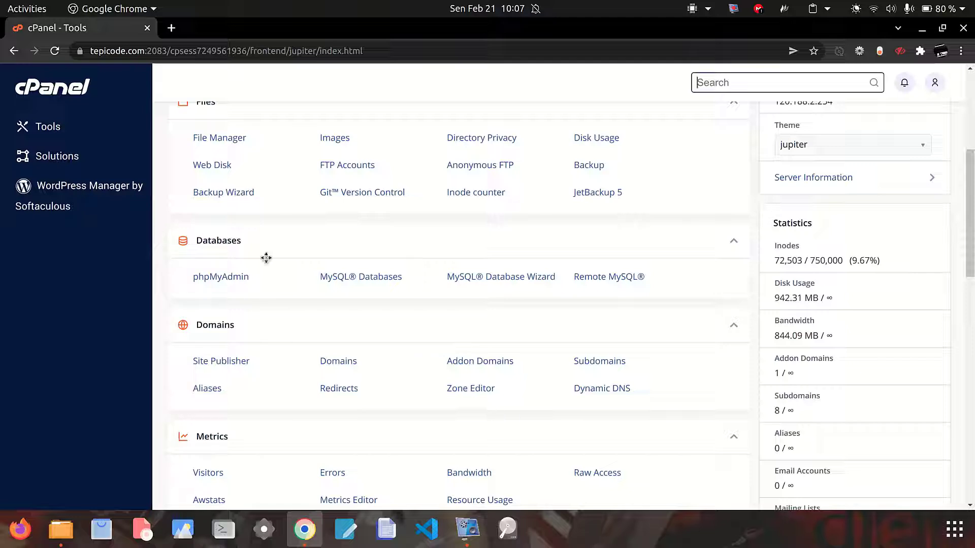
Open the MySQL Databases page from the Databases section of the hosting account.
left_click_drag(430, 293, 180, 231)
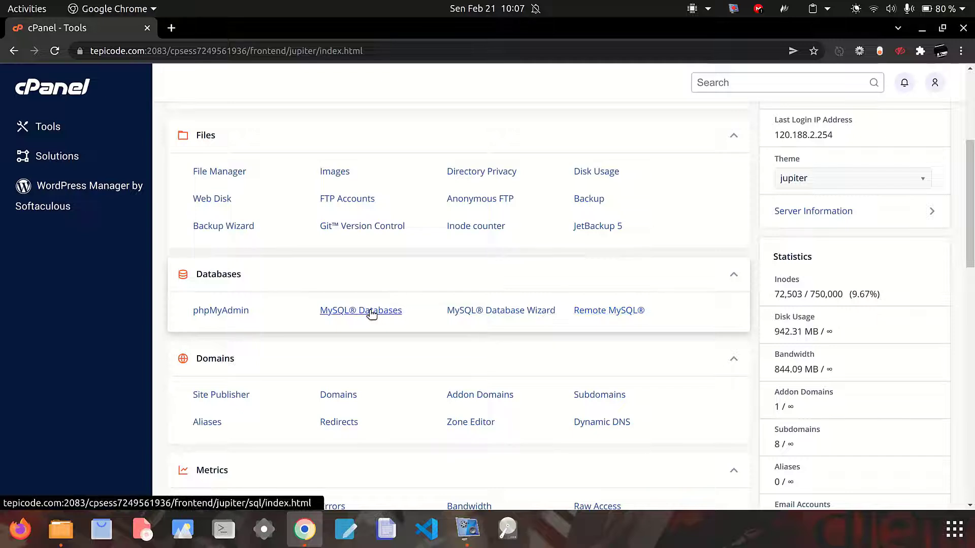
left_click(372, 311)
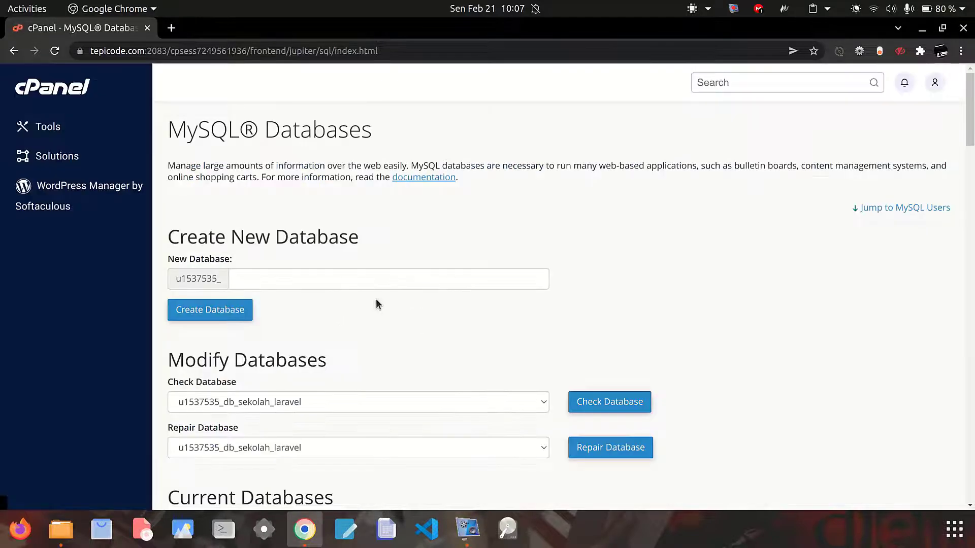
left_click_drag(165, 121, 382, 134)
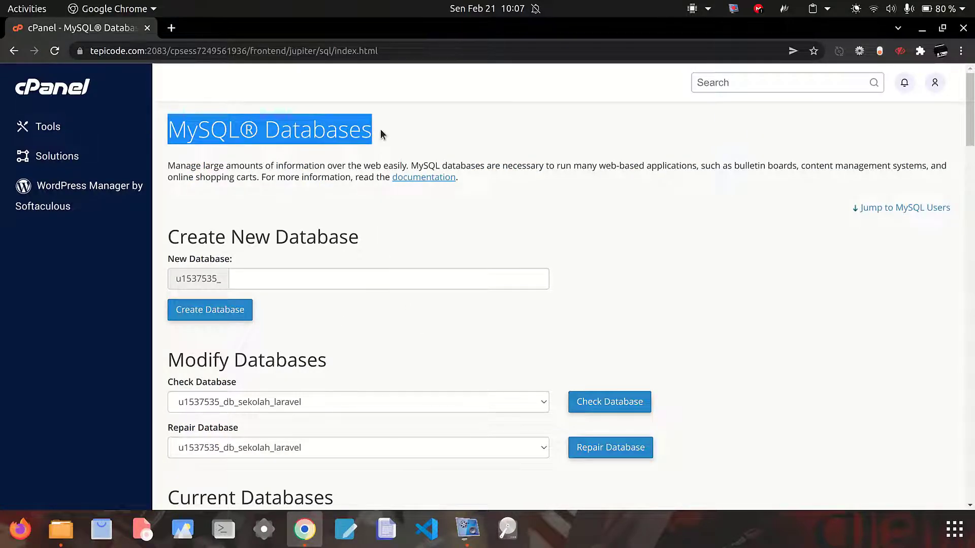
left_click(382, 134)
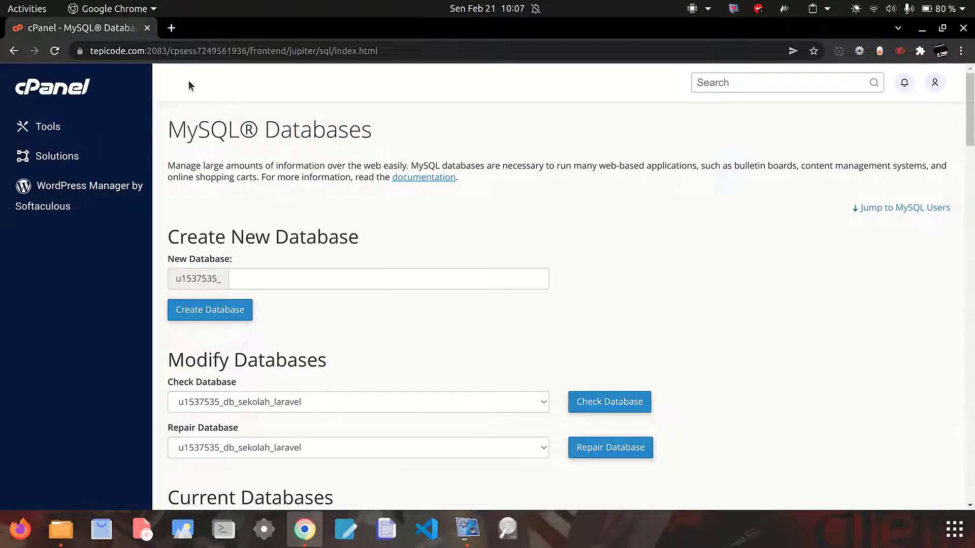
Open localhost/phpmyadmin/index.php in a new tab, log in as root with the account password, and dismiss the browser's password prompts.
left_click(170, 28)
type("localhost/phpmyadmin/index.php")
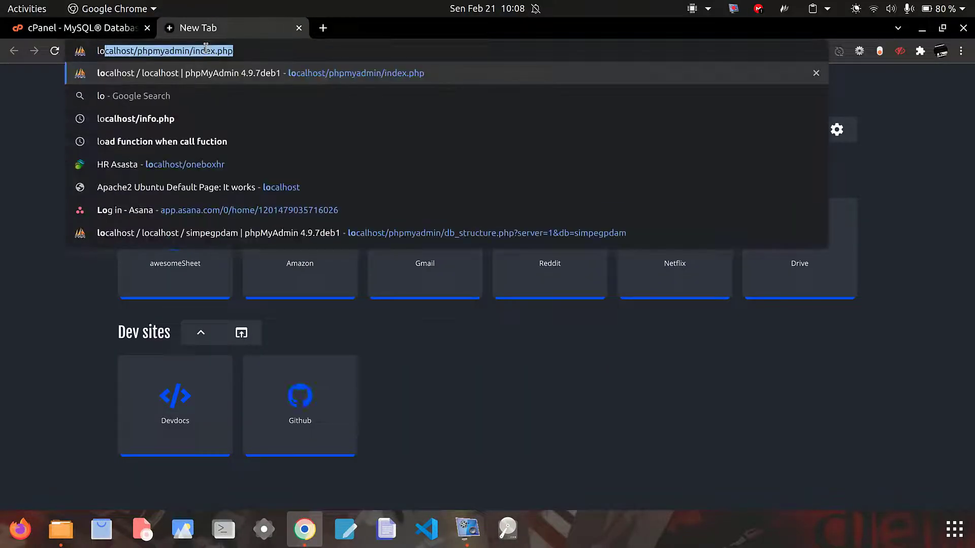
key("Right")
key("Return")
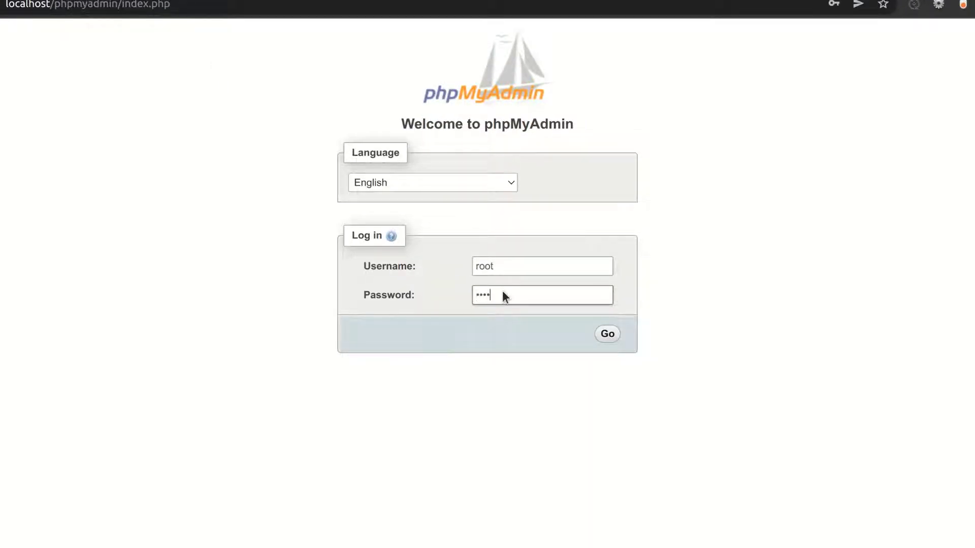
key("Return")
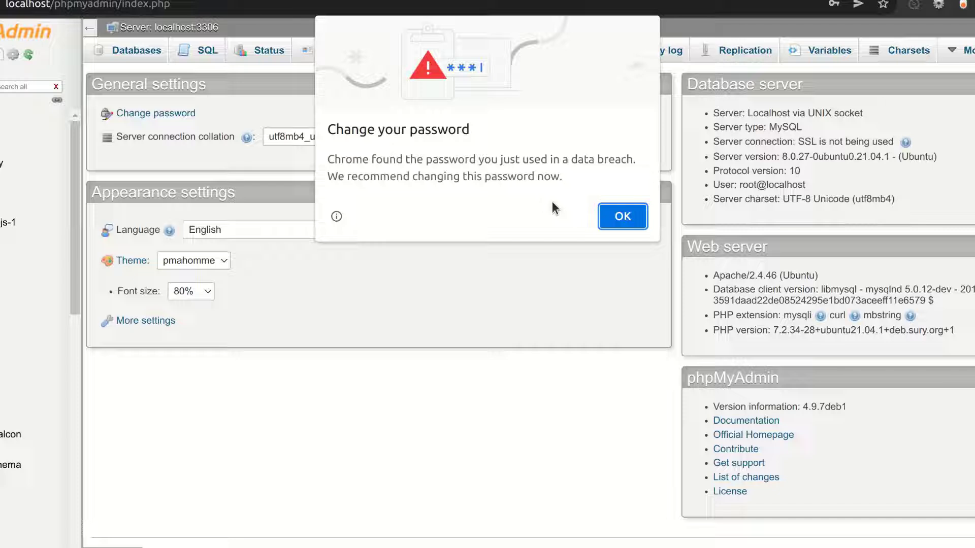
left_click(624, 215)
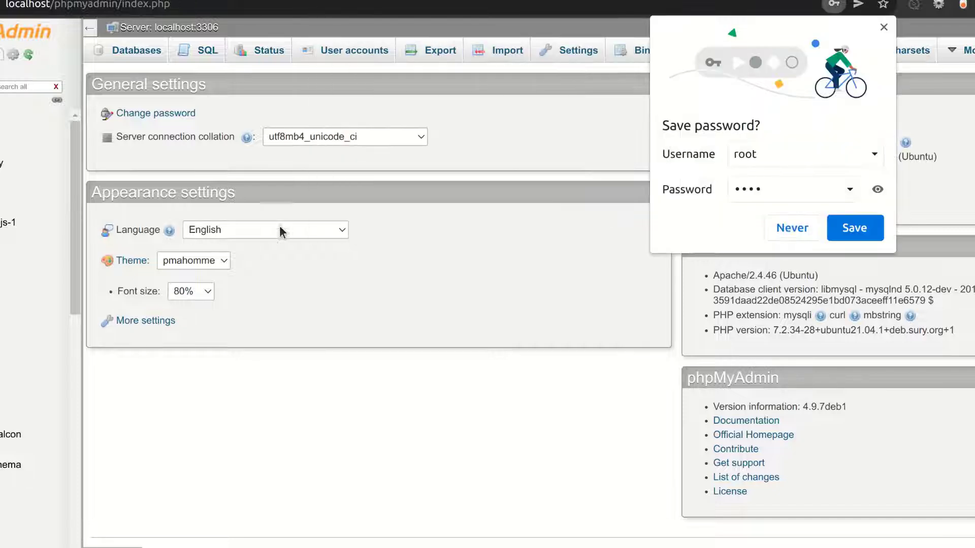
left_click(884, 26)
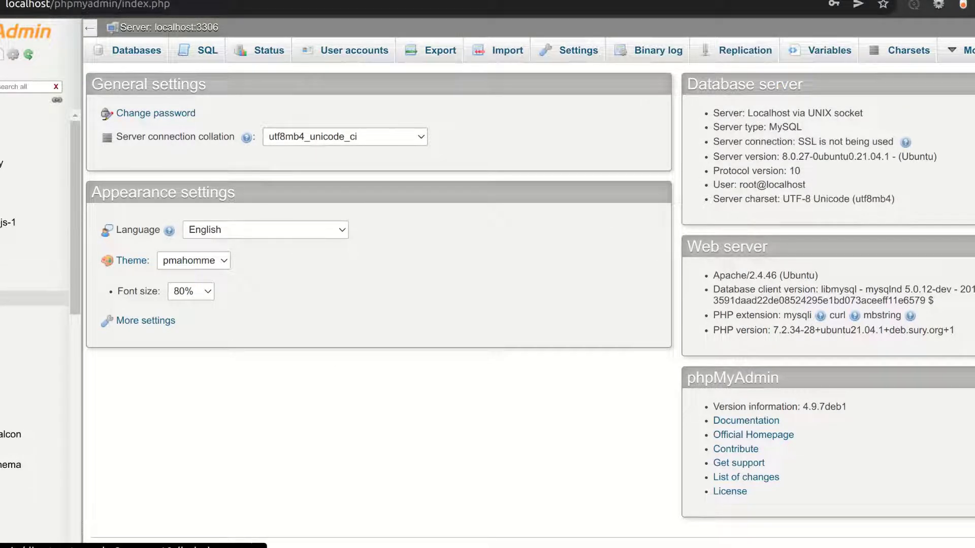
Open the kantor_db database in the local phpMyAdmin and review its list of tables.
scroll(35, 305, "down", 2)
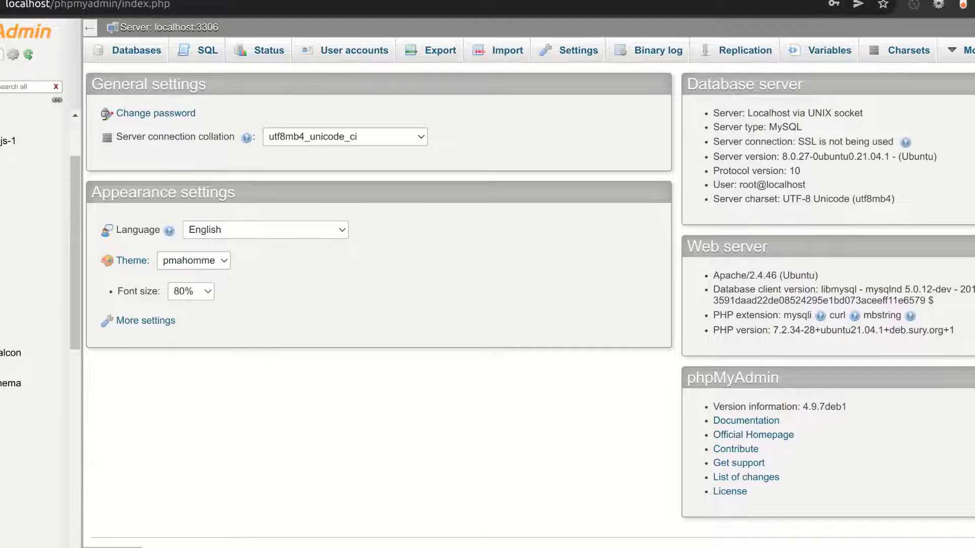
left_click(5, 1)
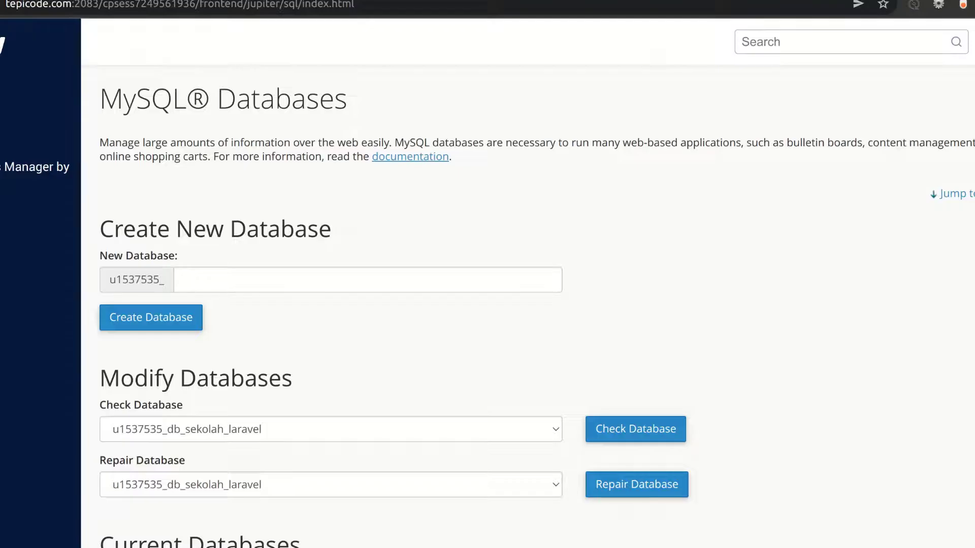
left_click(5, 1)
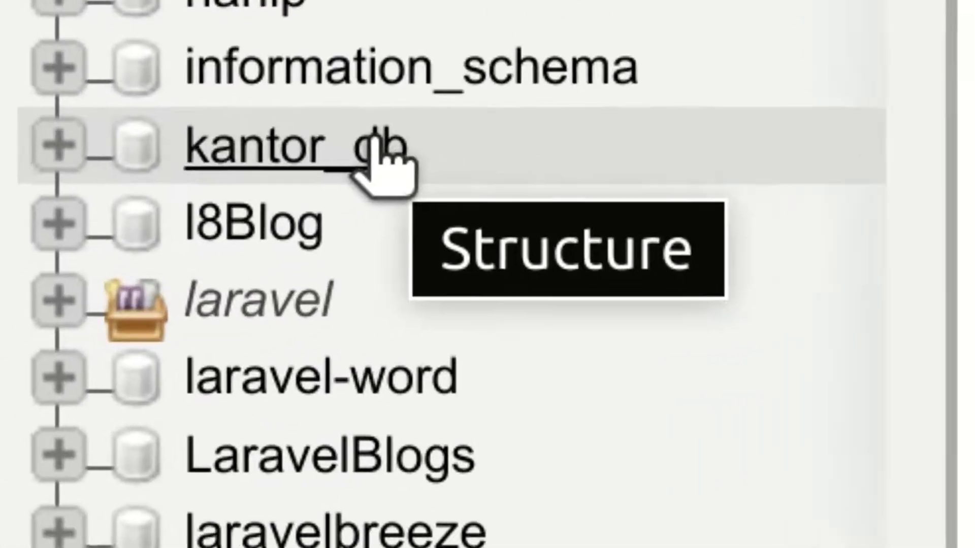
left_click(375, 136)
scroll(414, 114, "down", 4)
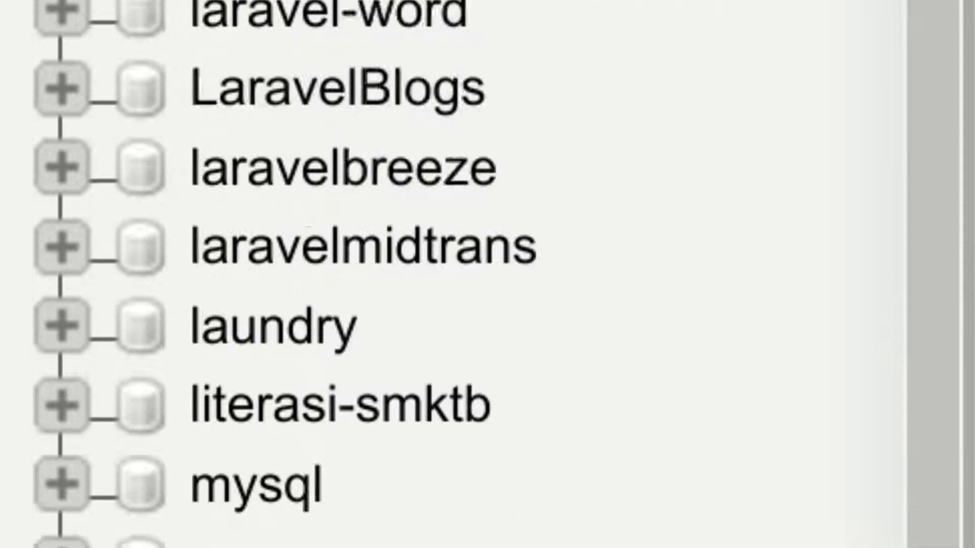
scroll(483, 508, "up", 5)
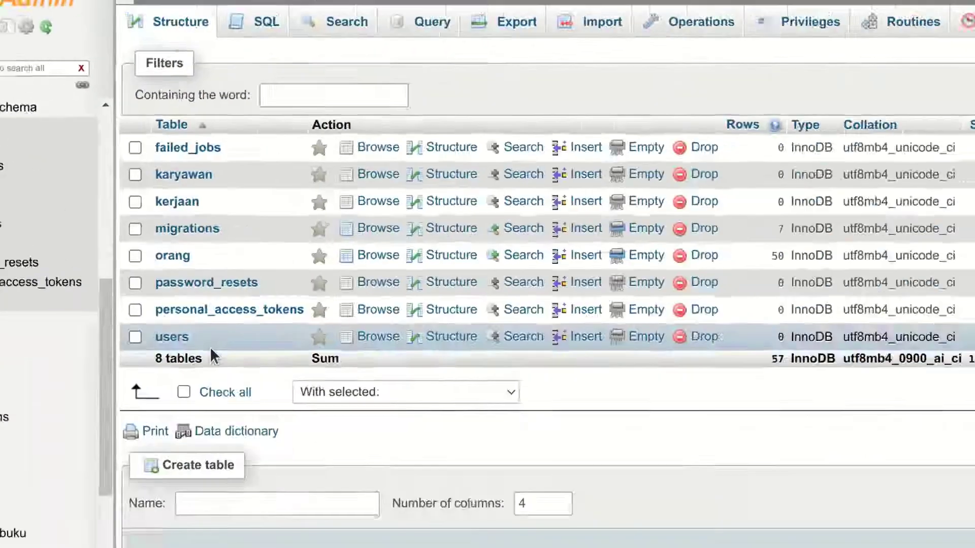
left_click_drag(209, 347, 89, 126)
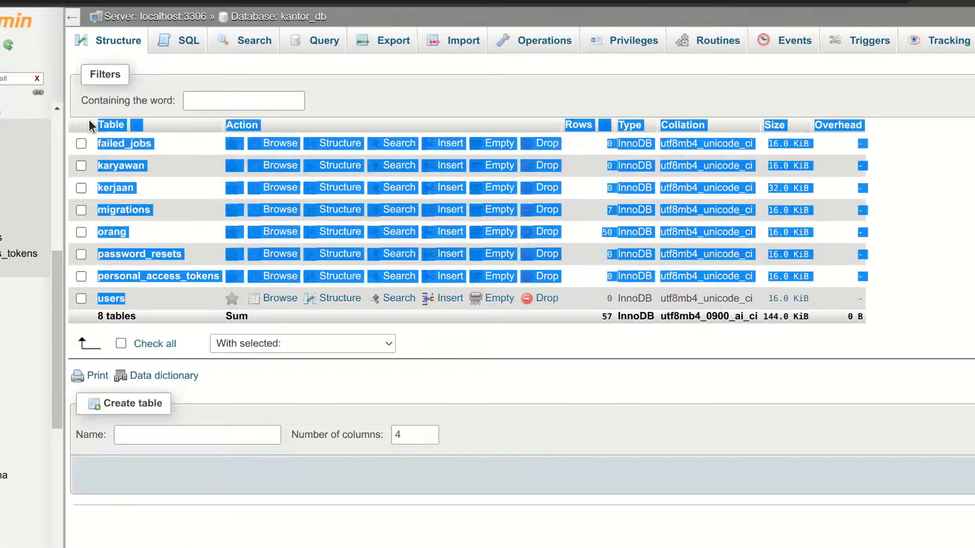
left_click(169, 309)
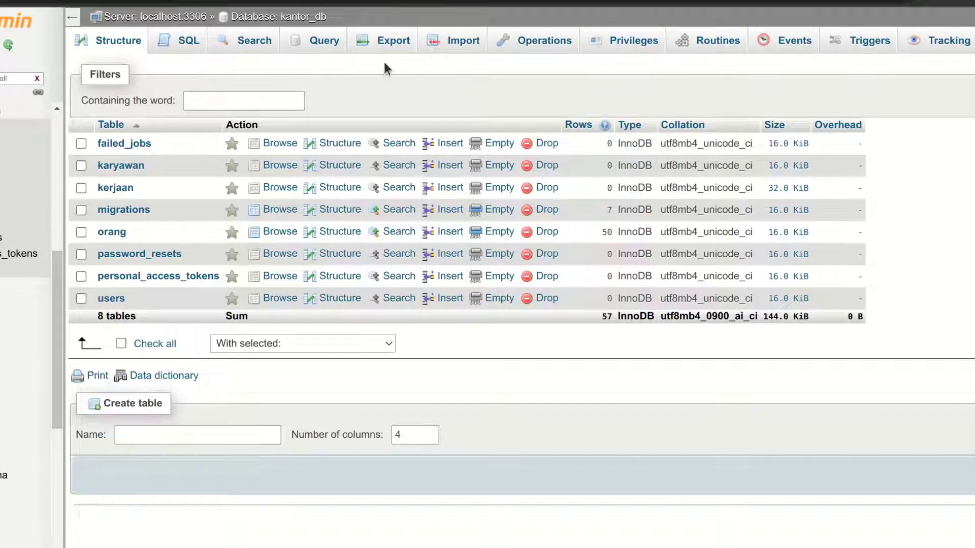
Open the export page for the kantor_db database and show the Custom export options, including the table selection.
left_click(394, 50)
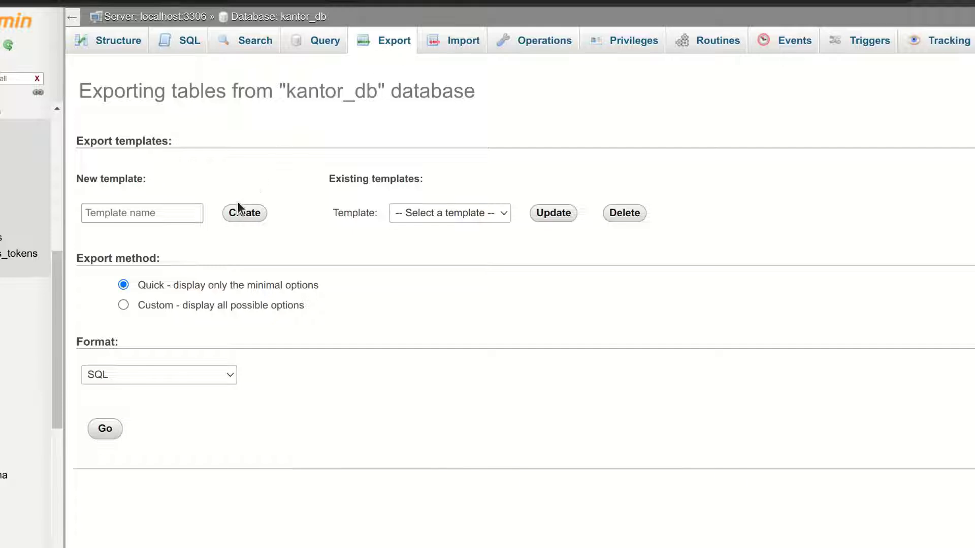
left_click(189, 305)
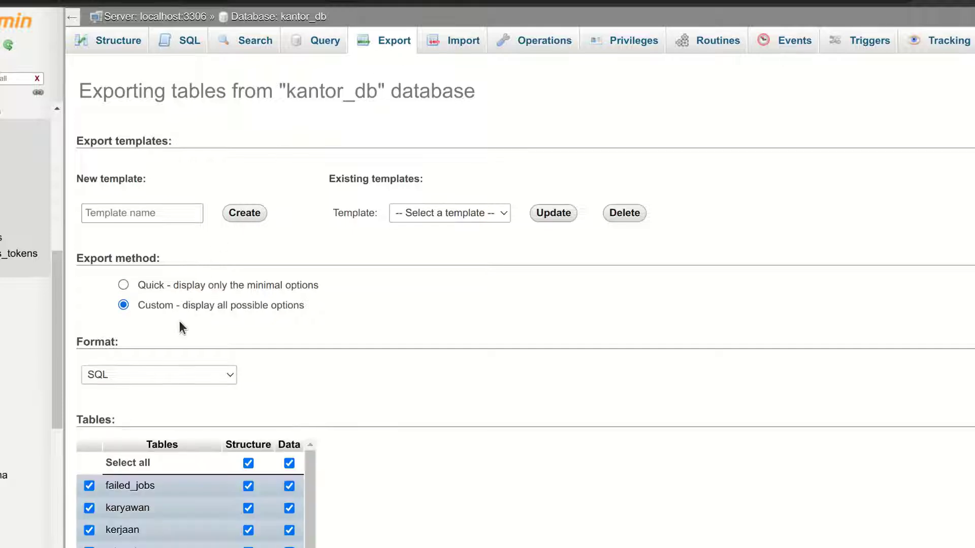
scroll(334, 315, "down", 3)
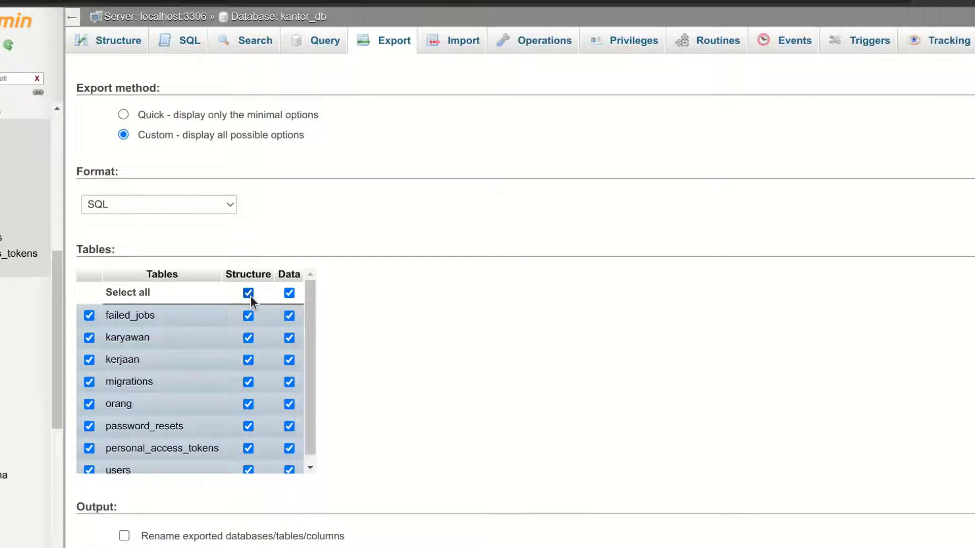
scroll(251, 296, "down", 1)
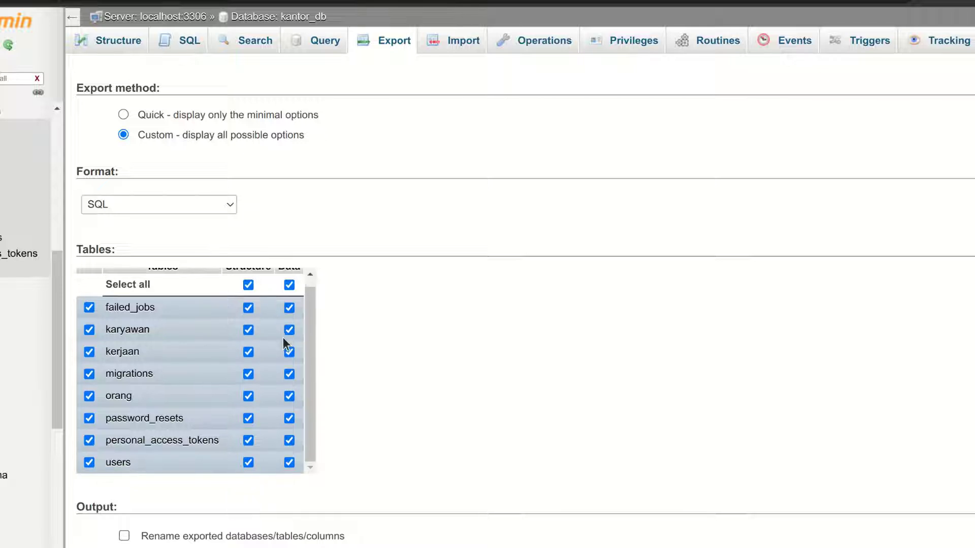
scroll(282, 338, "up", 1)
scroll(363, 336, "down", 2)
scroll(363, 336, "down", 1)
scroll(165, 207, "up", 5)
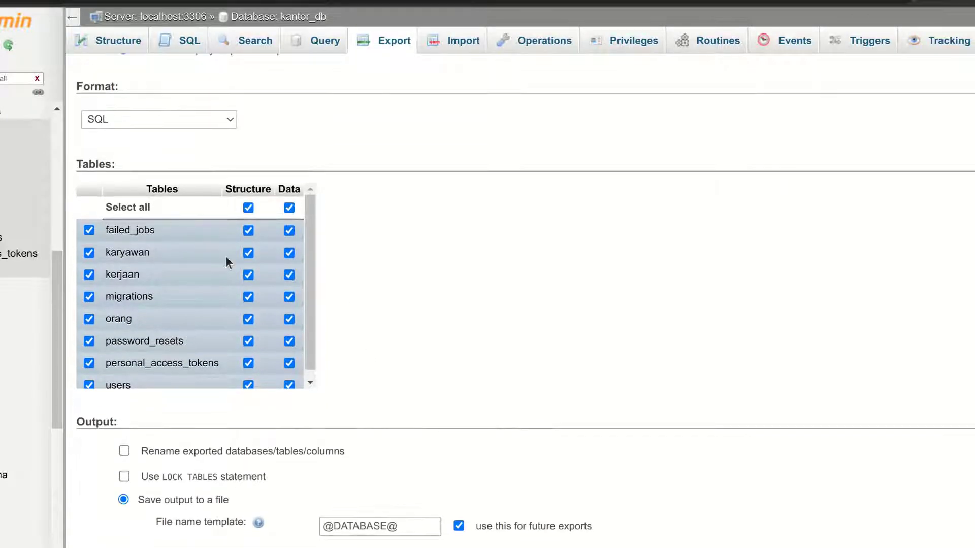
Try out the table selection by clearing Structure and Data for every table in the custom export.
scroll(346, 285, "down", 2)
left_click(248, 293)
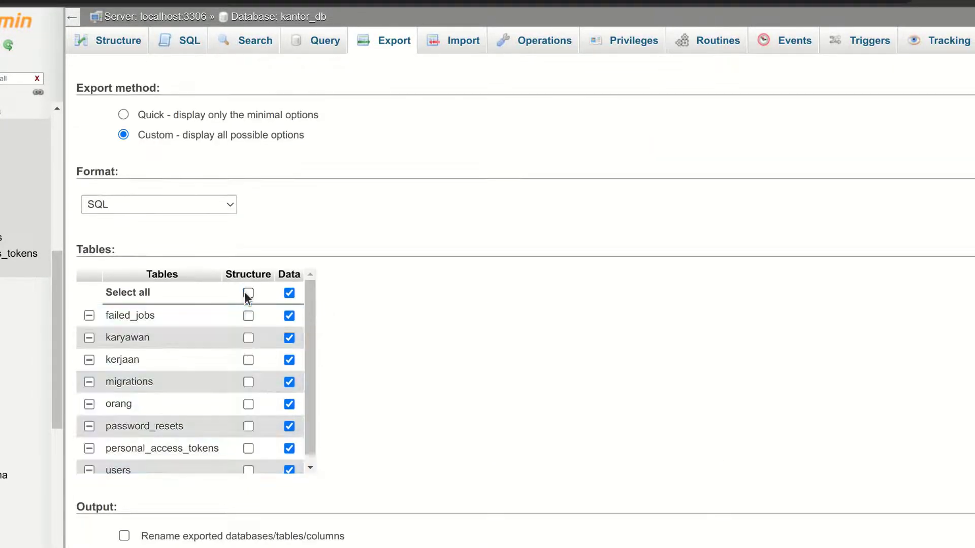
left_click(248, 294)
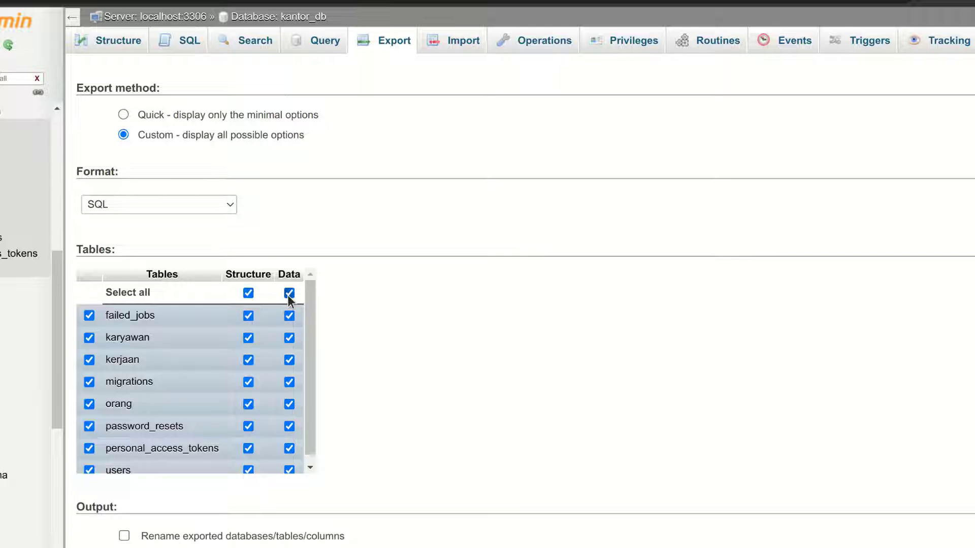
left_click(289, 293)
left_click(248, 294)
left_click(248, 315)
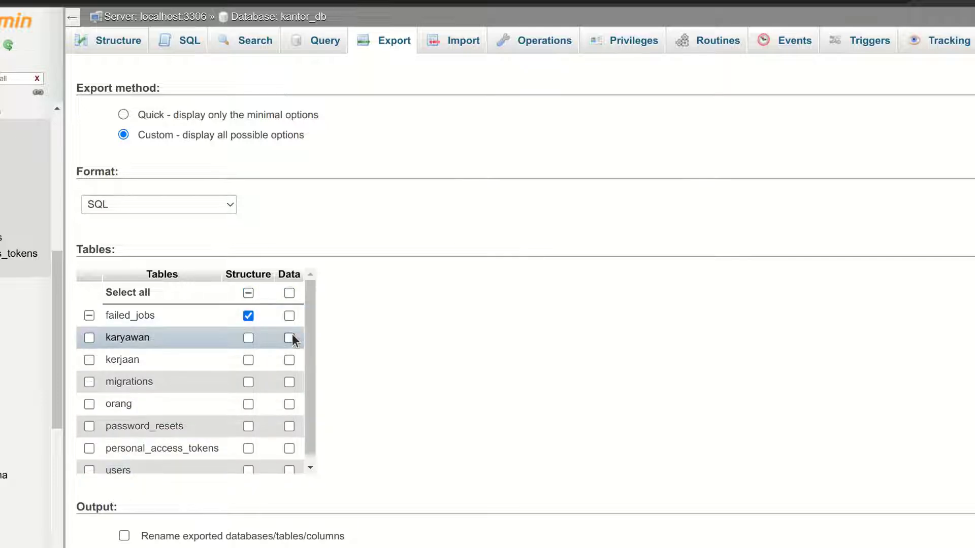
left_click(247, 360)
left_click(247, 315)
left_click(289, 337)
left_click(248, 359)
Reselect both Structure and Data for all tables in the custom export.
scroll(274, 335, "up", 3)
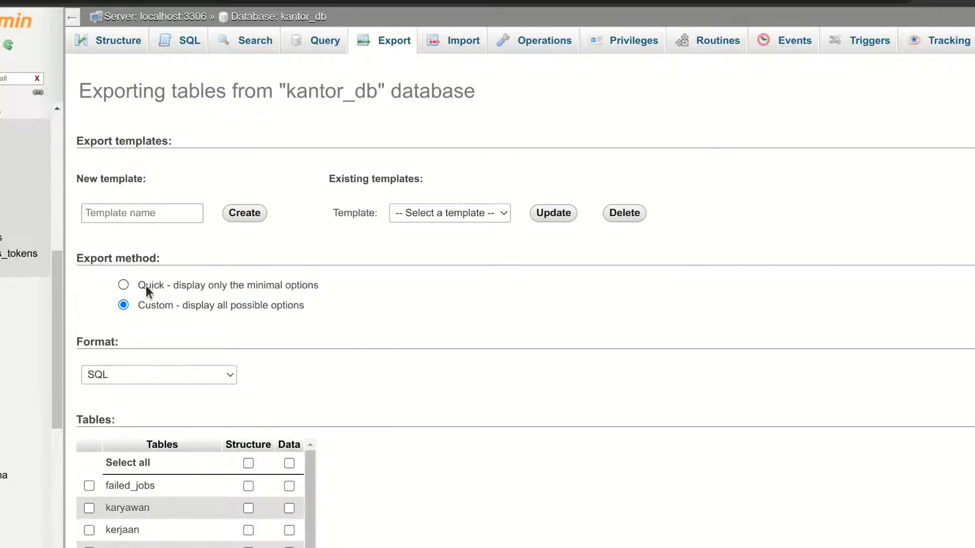
scroll(474, 288, "down", 5)
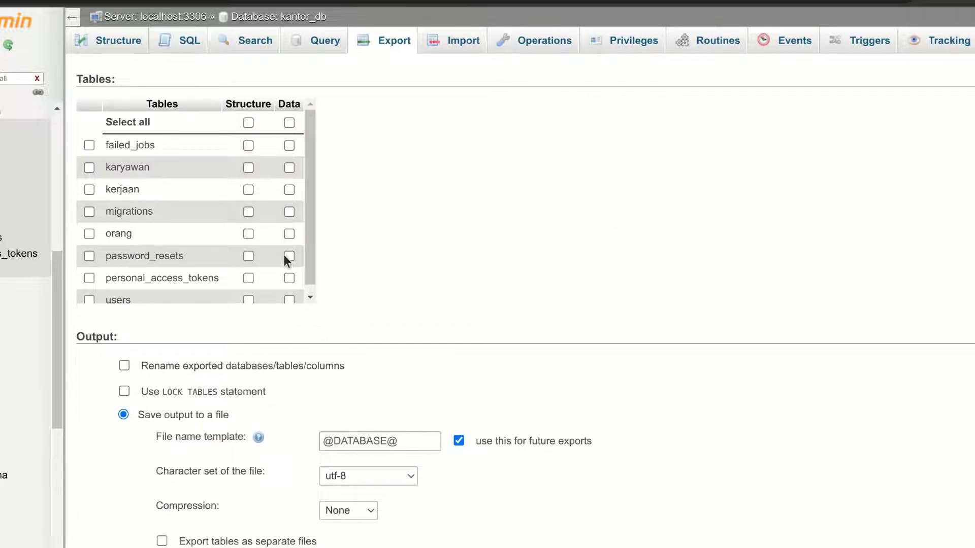
scroll(406, 255, "up", 5)
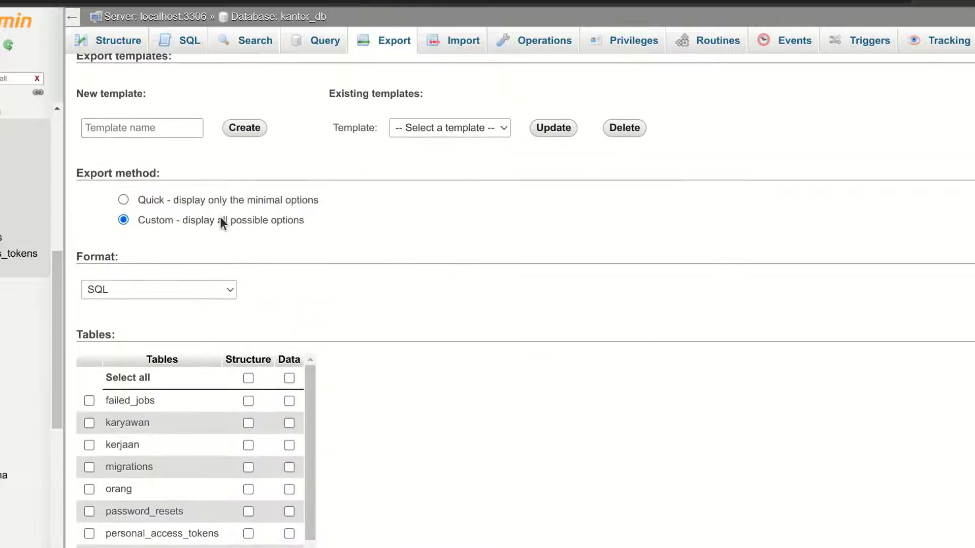
scroll(260, 371, "down", 3)
scroll(230, 392, "up", 3)
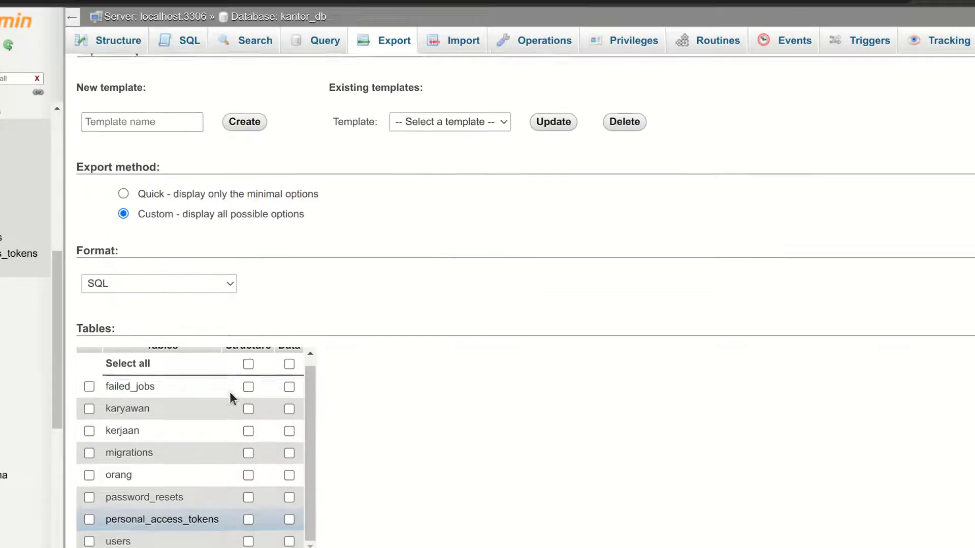
scroll(238, 402, "up", 1)
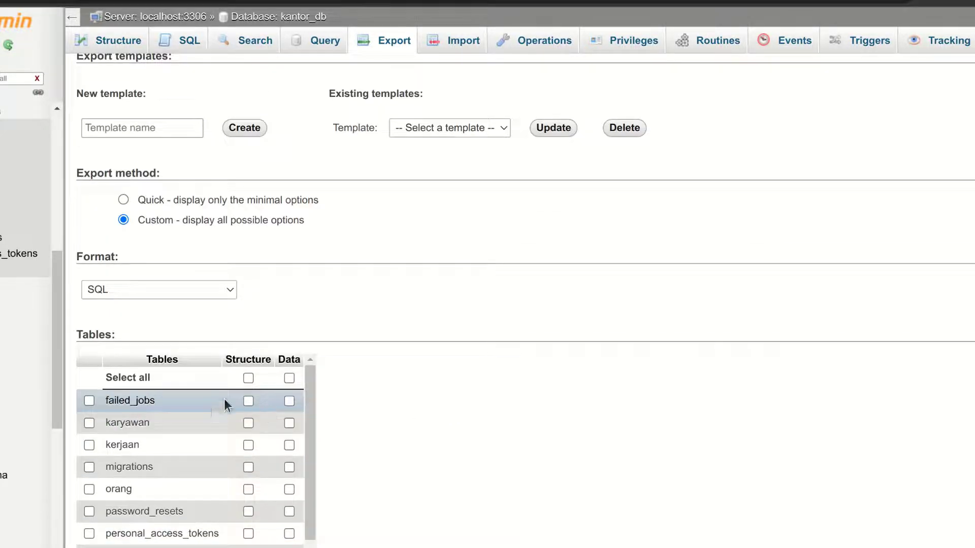
left_click(248, 379)
left_click(289, 379)
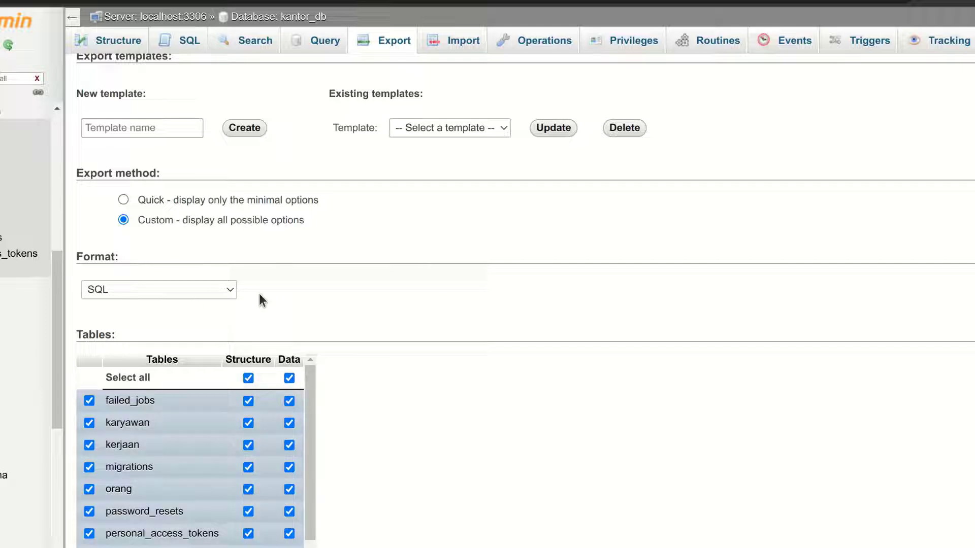
Set the export method to Quick and start exporting the kantor_db database in SQL format.
left_click(181, 200)
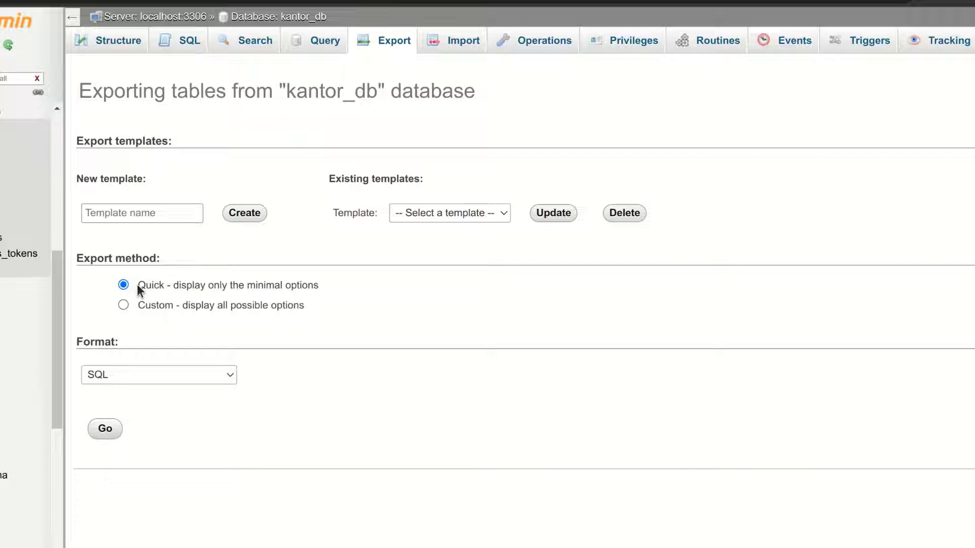
left_click_drag(138, 284, 344, 286)
left_click(376, 317)
left_click(116, 432)
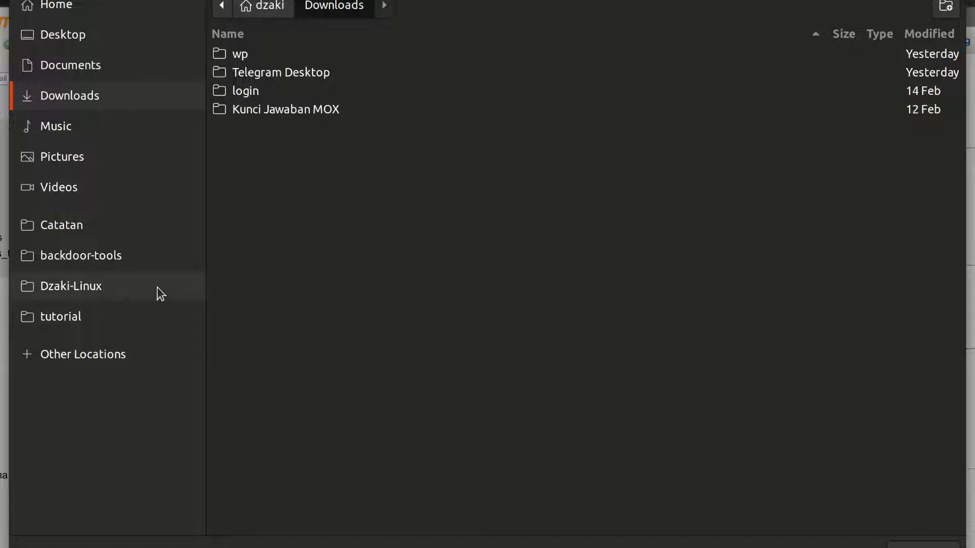
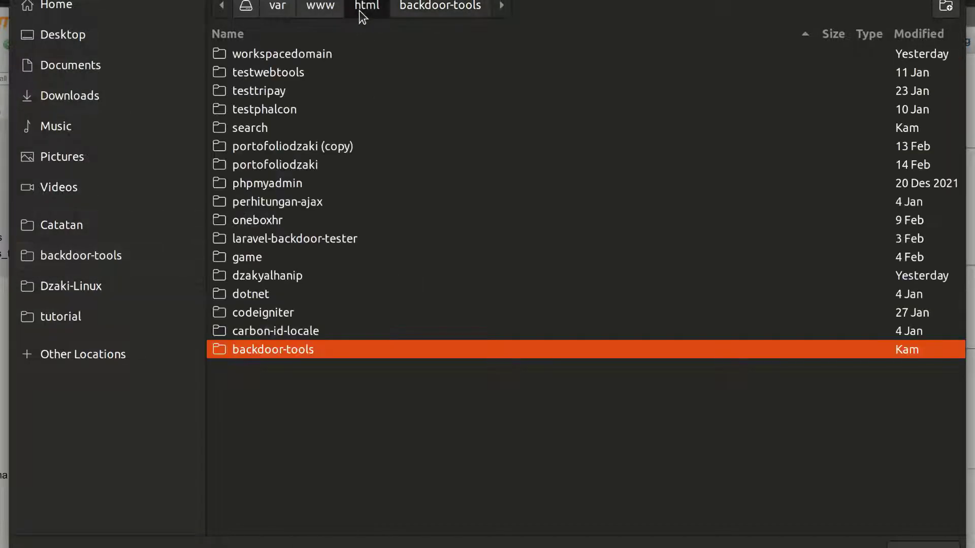
Save the exported kantor_db.sql file in the Downloads folder.
left_click(282, 55)
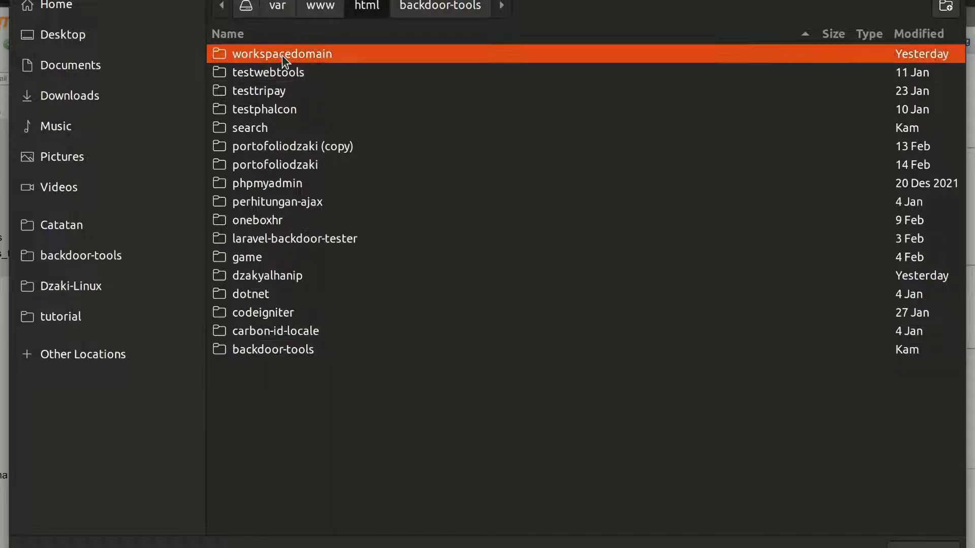
double_click(281, 54)
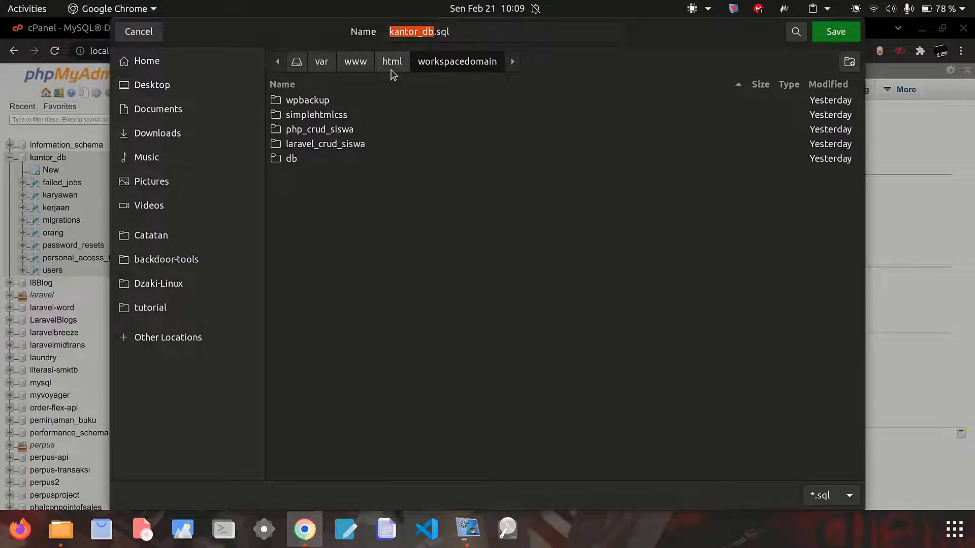
left_click(145, 140)
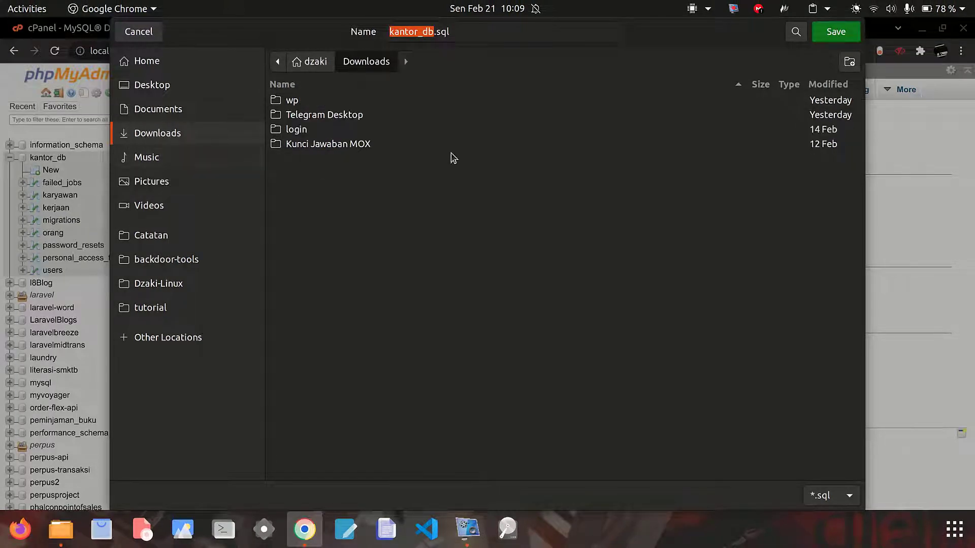
left_click(841, 33)
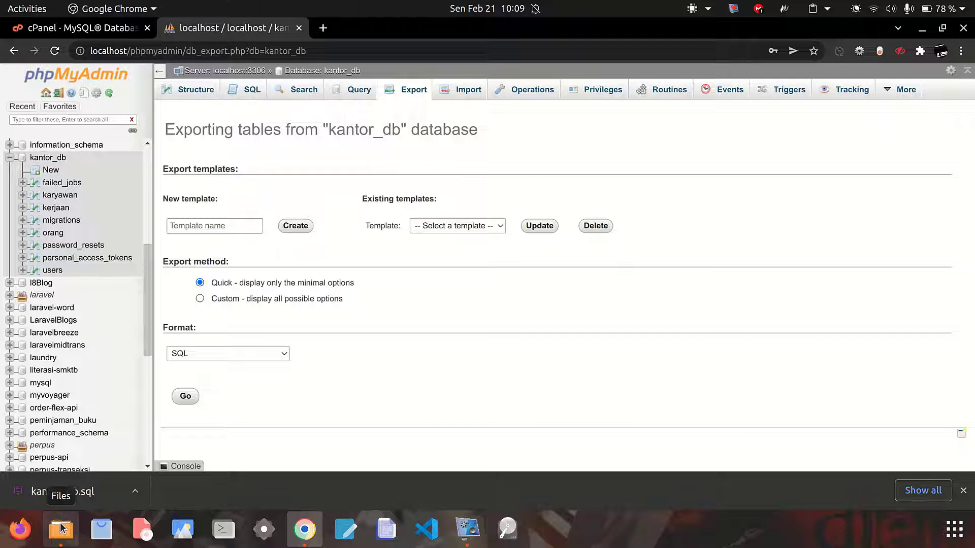
Check the saved kantor_db.sql in the Downloads folder with Files, and switch back to cPanel's MySQL Databases page in Chrome.
left_click(61, 528)
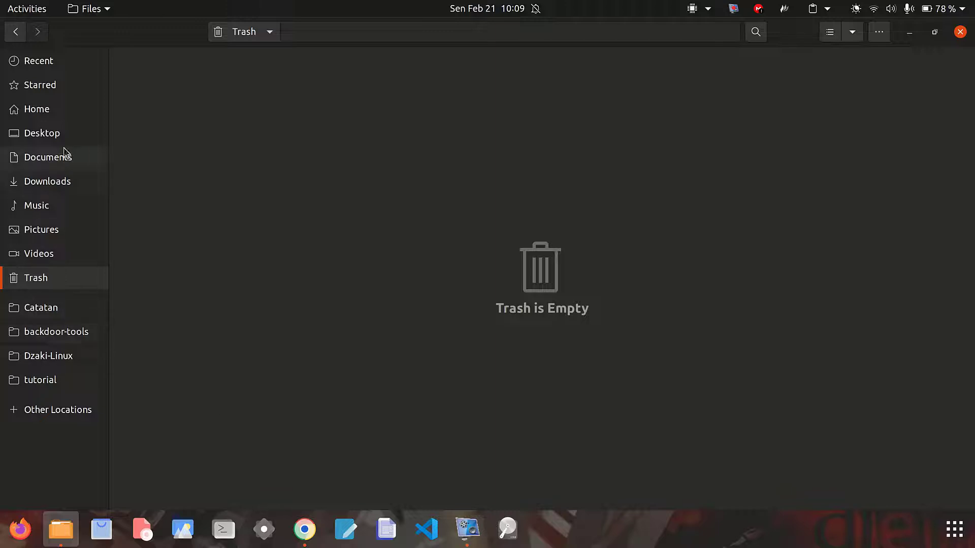
left_click(47, 184)
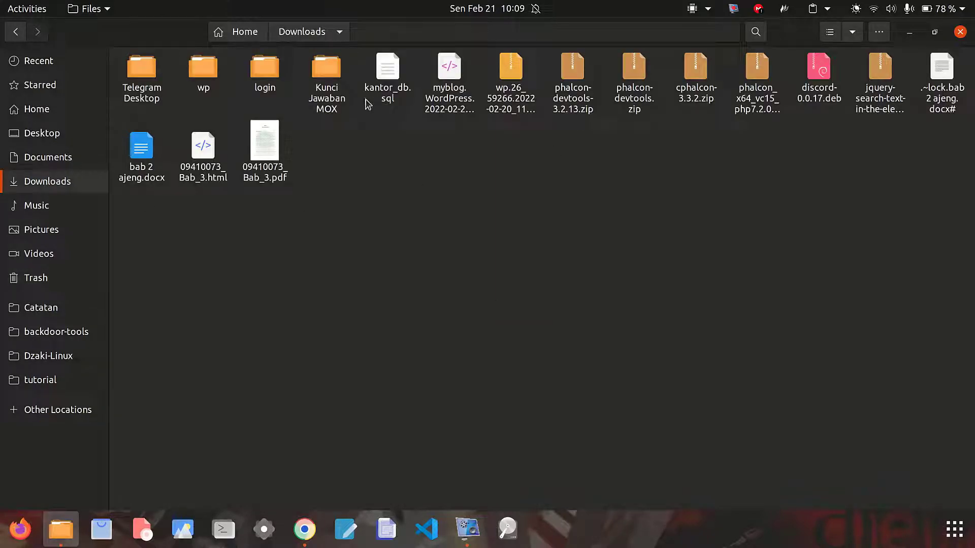
left_click(388, 83)
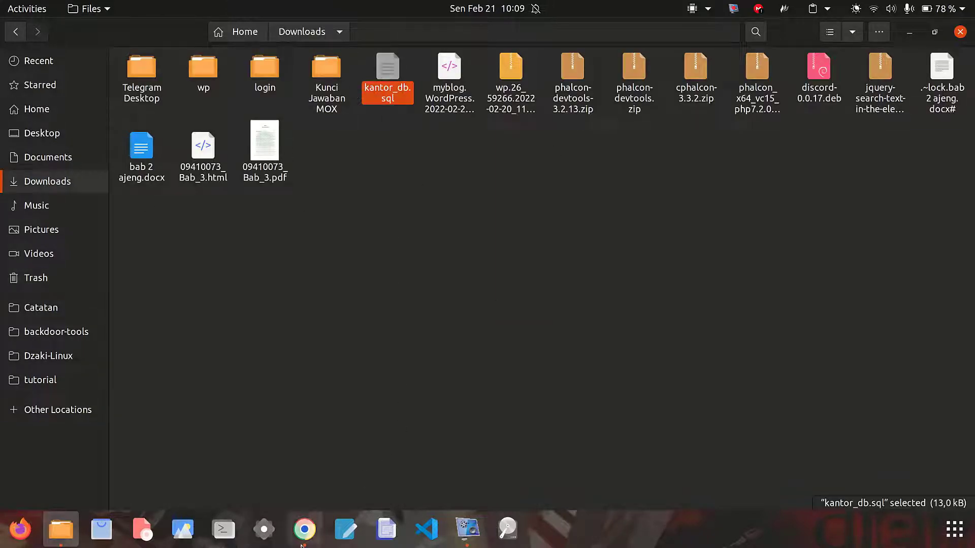
left_click(302, 544)
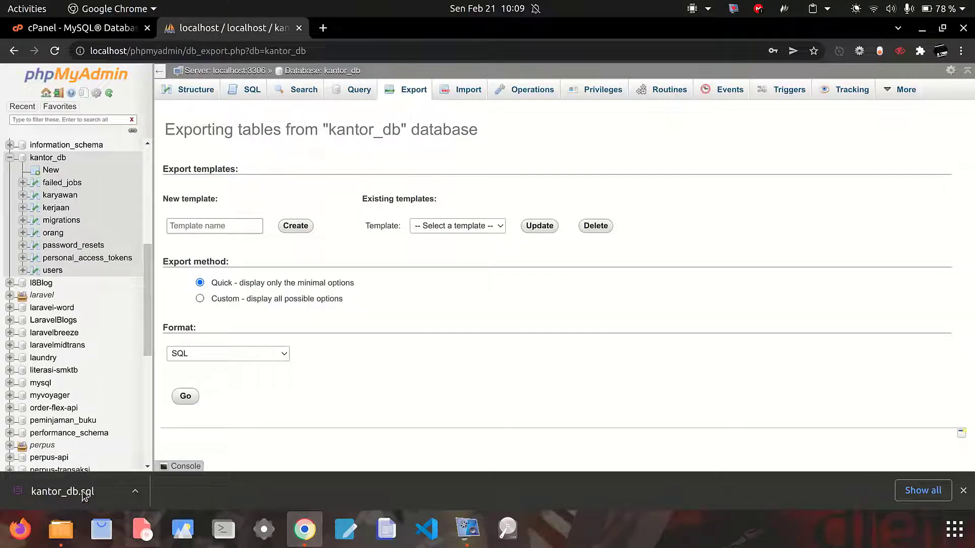
left_click(108, 30)
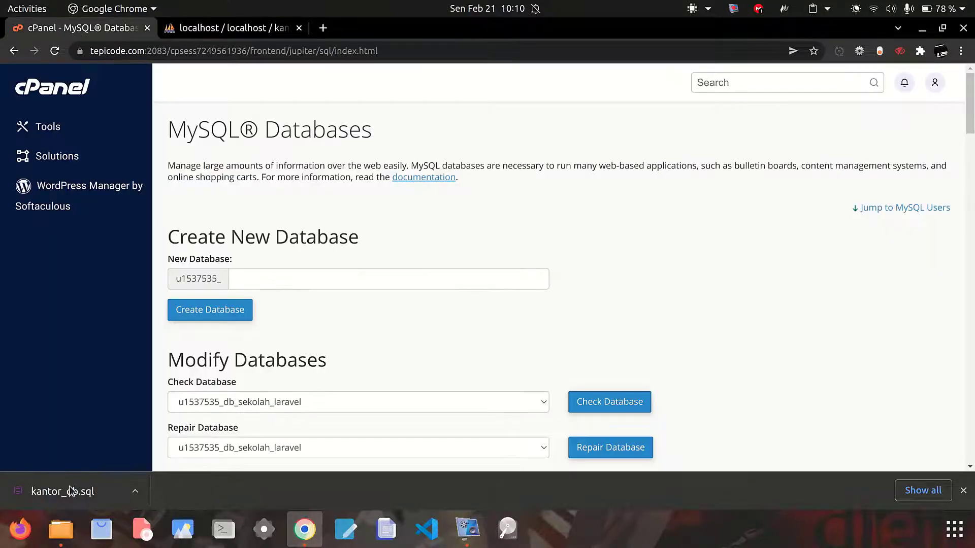
left_click(61, 529)
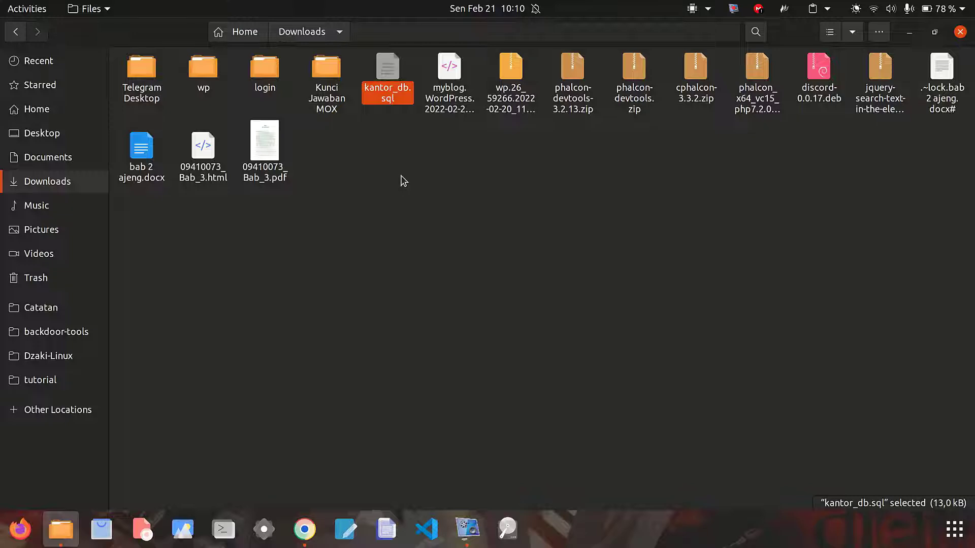
left_click(457, 213)
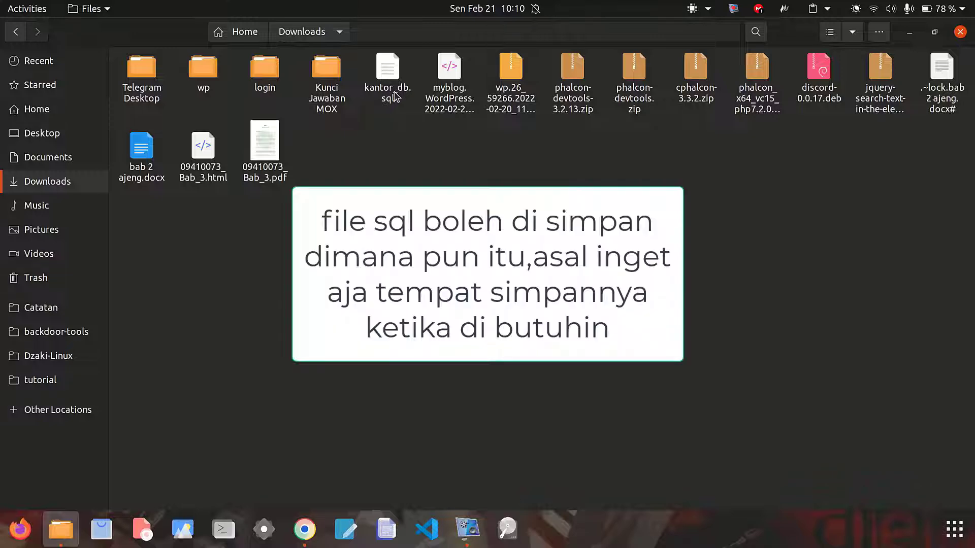
left_click(409, 99)
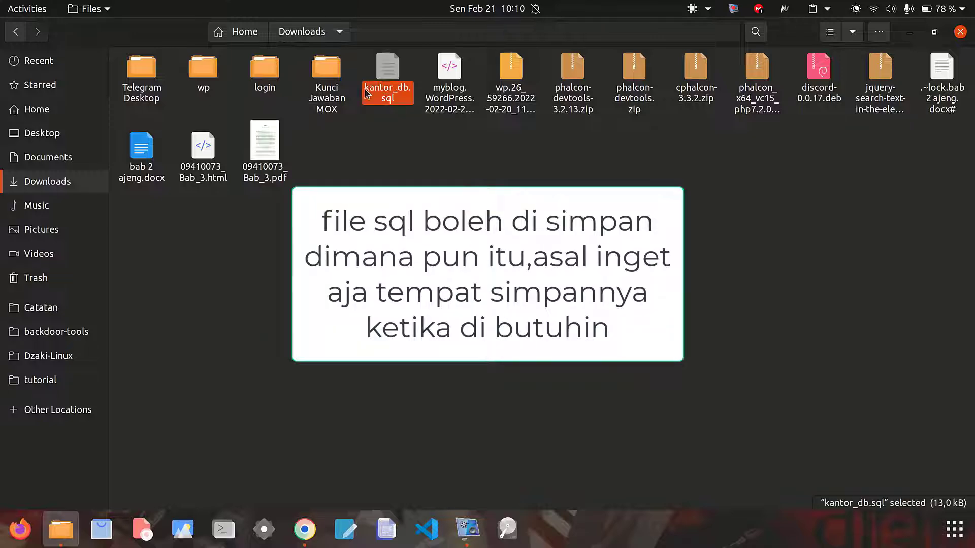
key("alt+Tab")
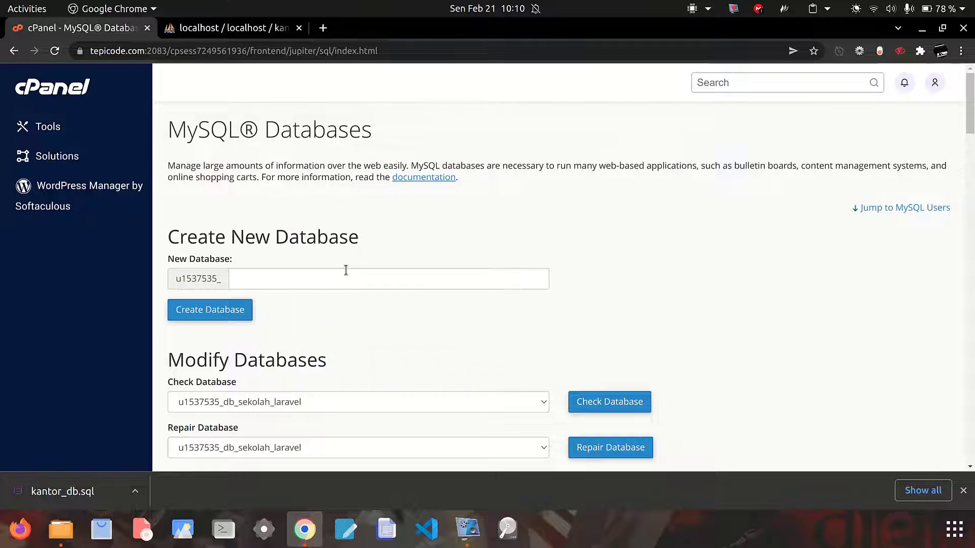
left_click(346, 270)
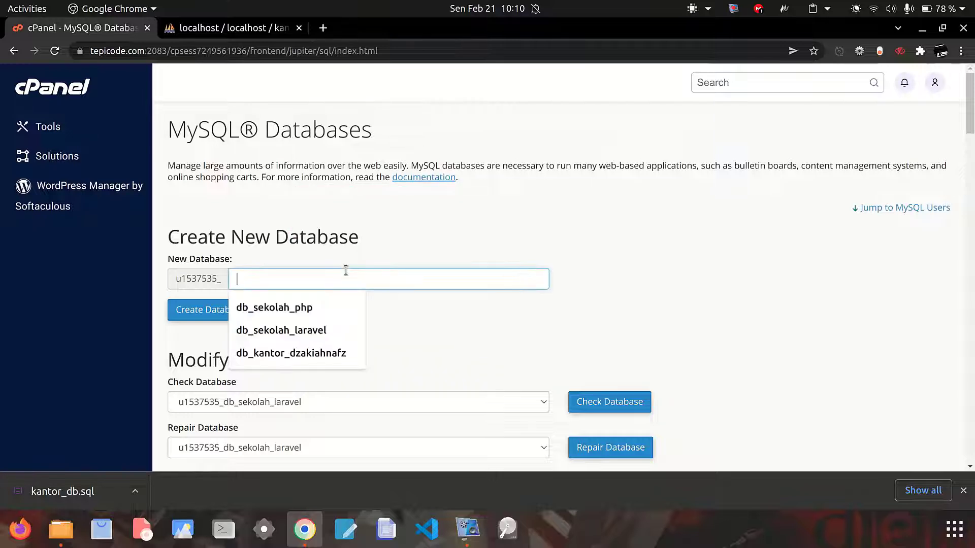
left_click(344, 352)
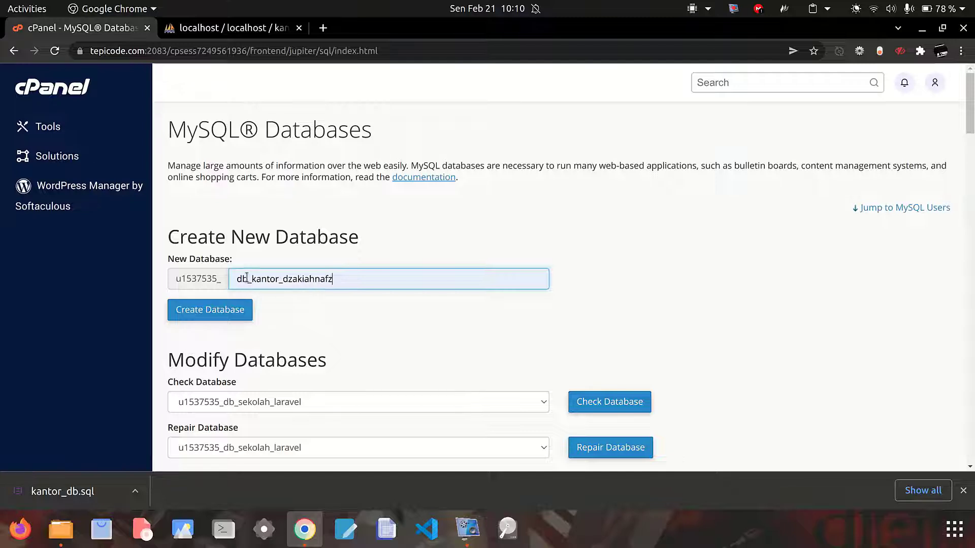
key("ctrl+a")
left_click(358, 278)
key("ctrl+a")
type("k")
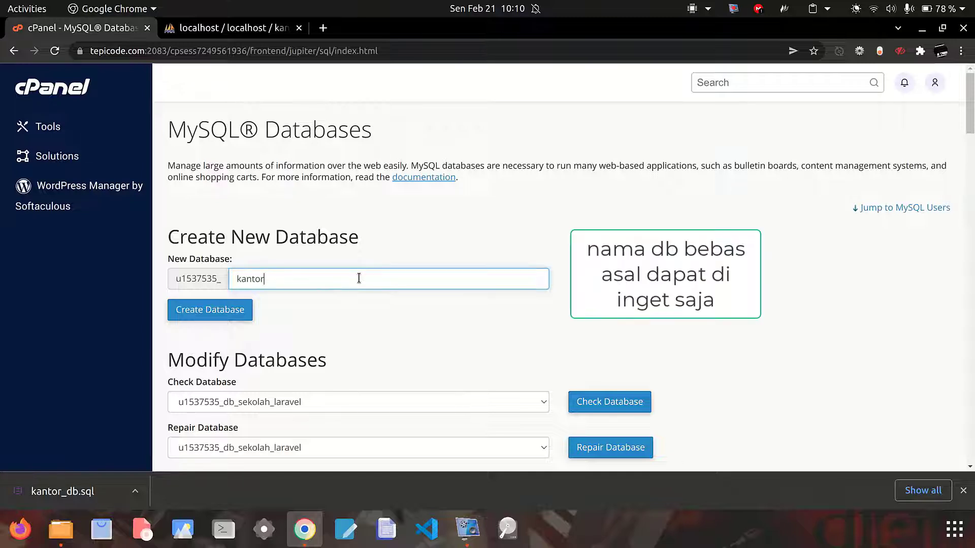
key("ctrl+a")
key("BackSpace")
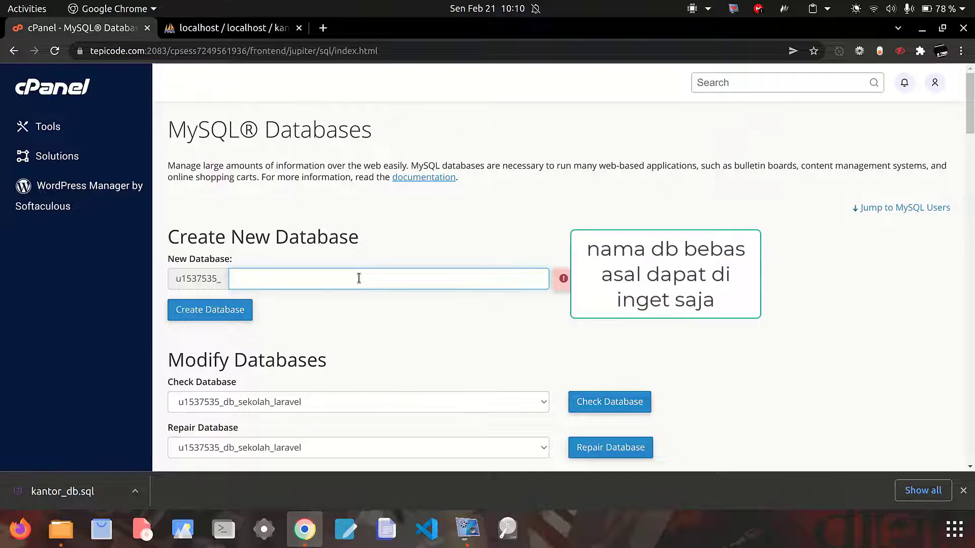
Create a new MySQL database using the saved name suggestion that starts with db_kantor.
left_click(359, 278)
left_click(282, 355)
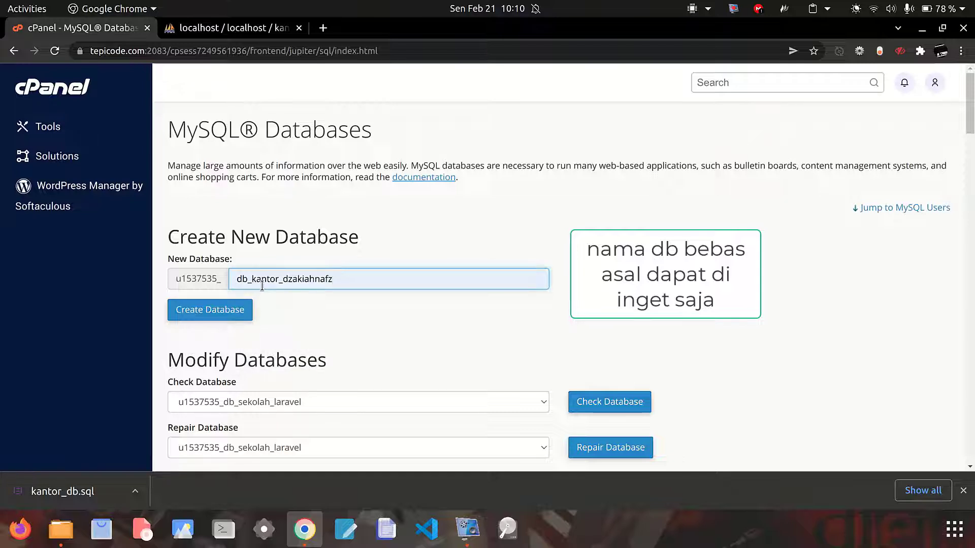
double_click(262, 285)
left_click(364, 278)
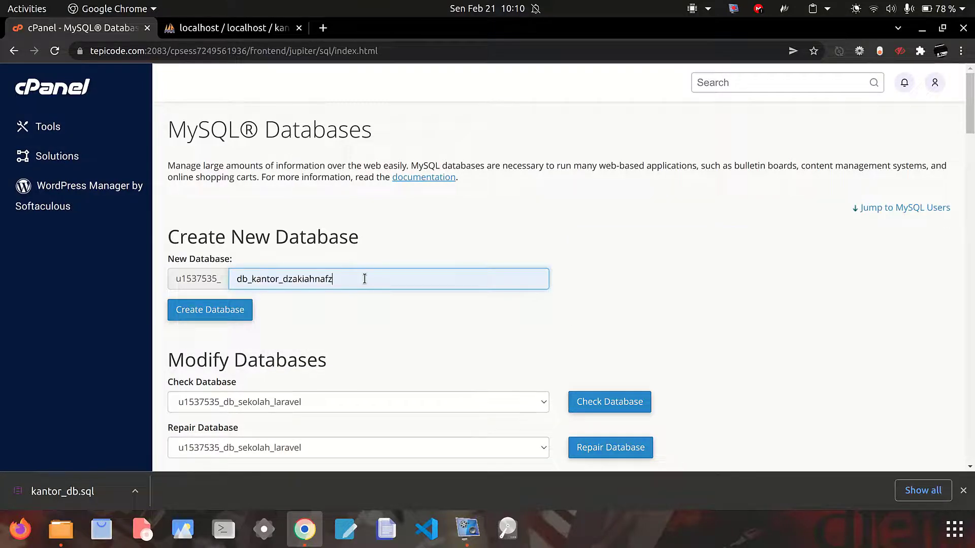
left_click_drag(364, 278, 198, 278)
left_click(265, 278)
left_click(241, 312)
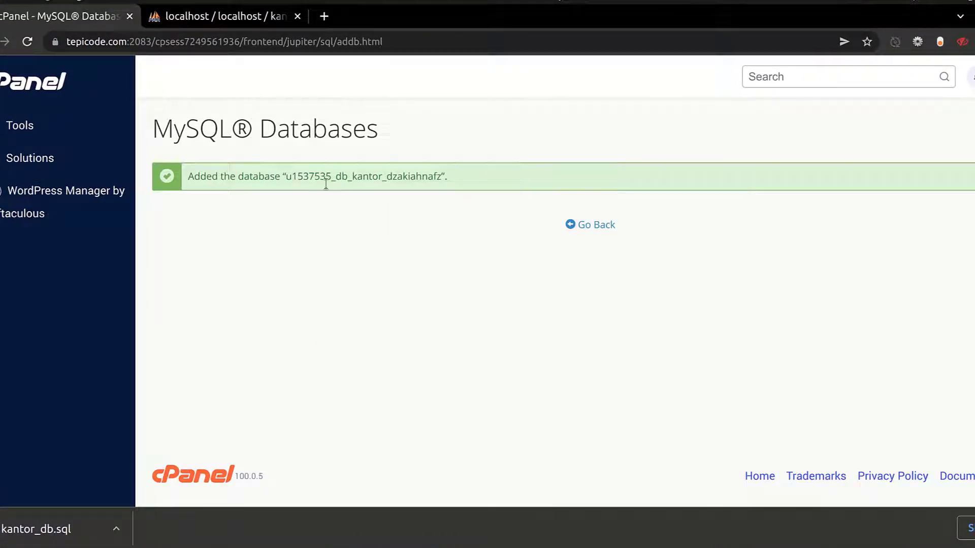
Return from the confirmation to the MySQL Databases page and locate the new db_kantor database under Current Databases.
left_click_drag(296, 179, 452, 179)
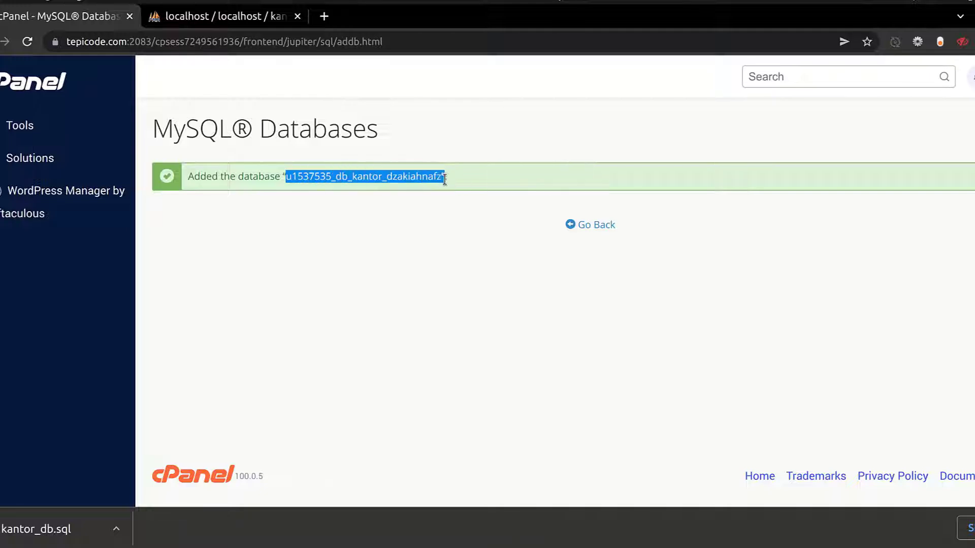
left_click(604, 228)
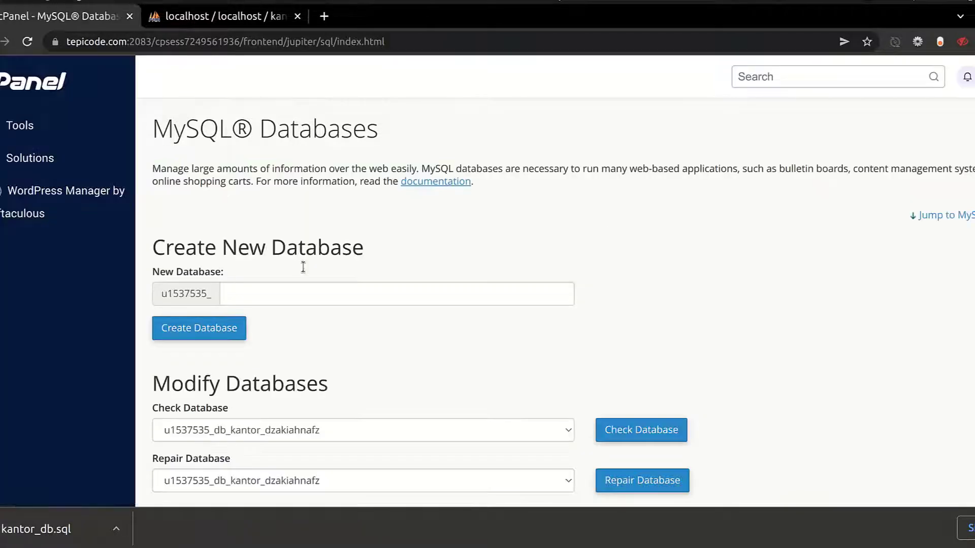
scroll(326, 343, "down", 4)
scroll(325, 339, "up", 2)
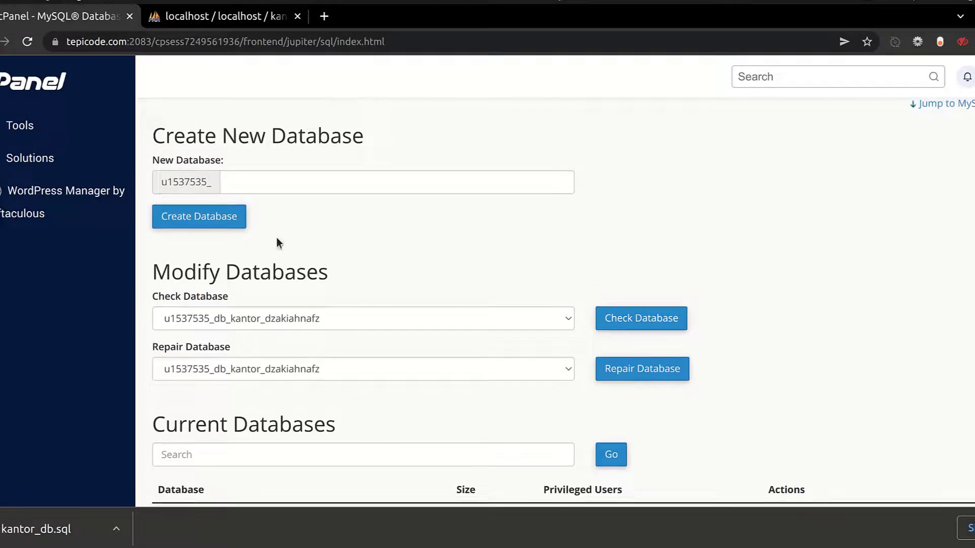
scroll(235, 163, "down", 5)
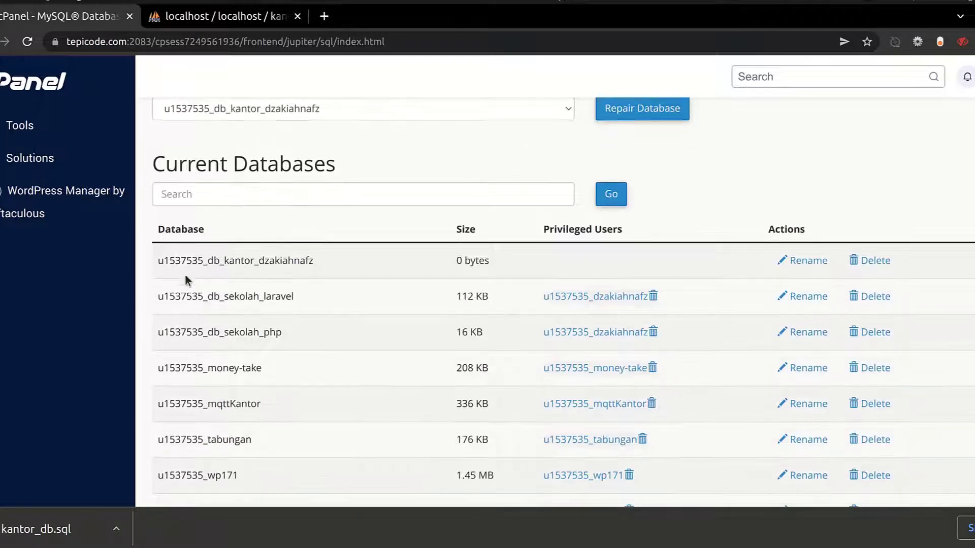
left_click_drag(158, 267, 318, 269)
left_click(160, 264)
left_click_drag(161, 264, 330, 268)
left_click(331, 265)
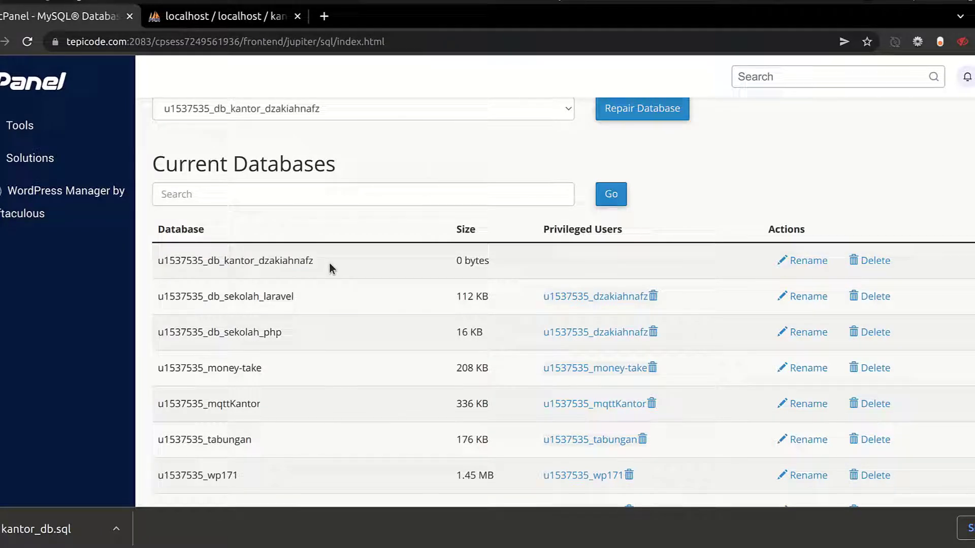
Search the current databases for "kantor" and highlight the matching database's name.
left_click(190, 202)
type("kantor")
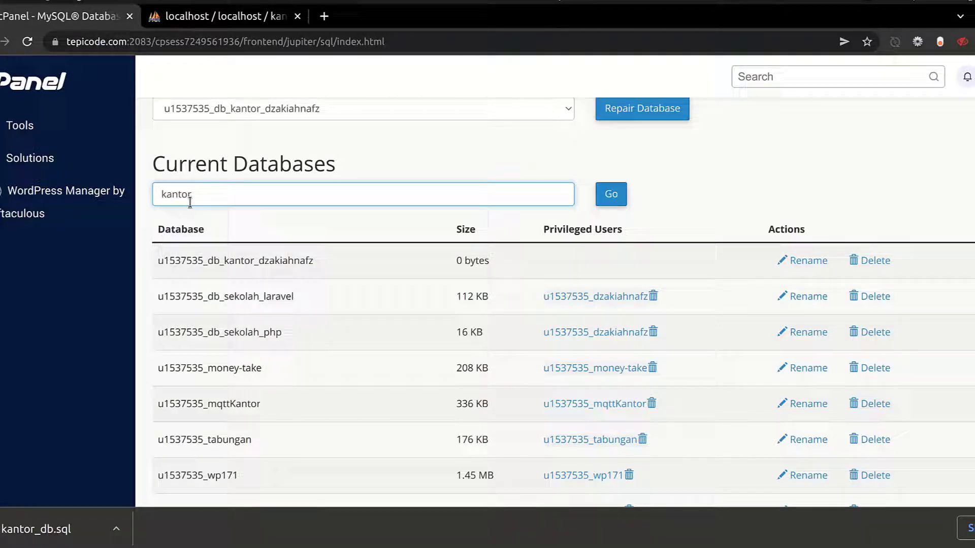
key("Return")
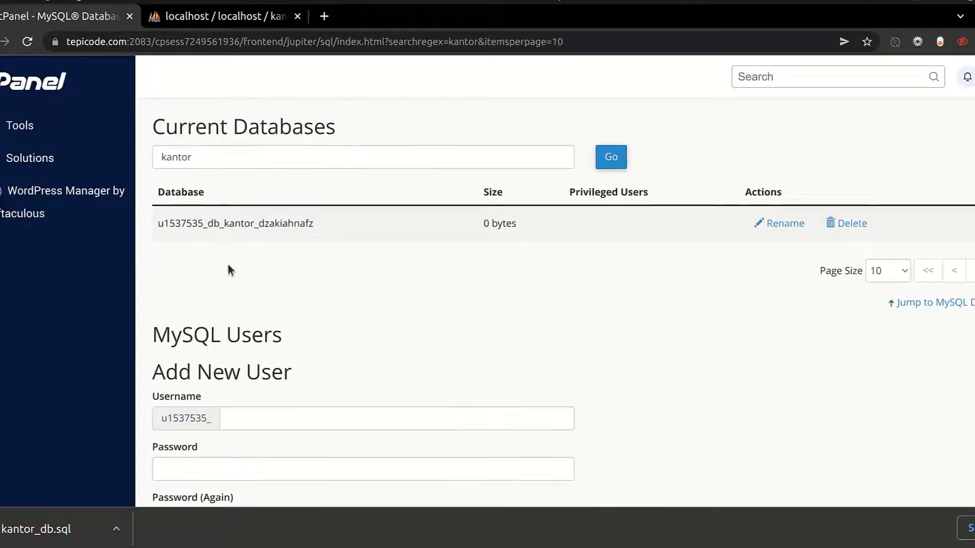
left_click_drag(156, 227, 456, 226)
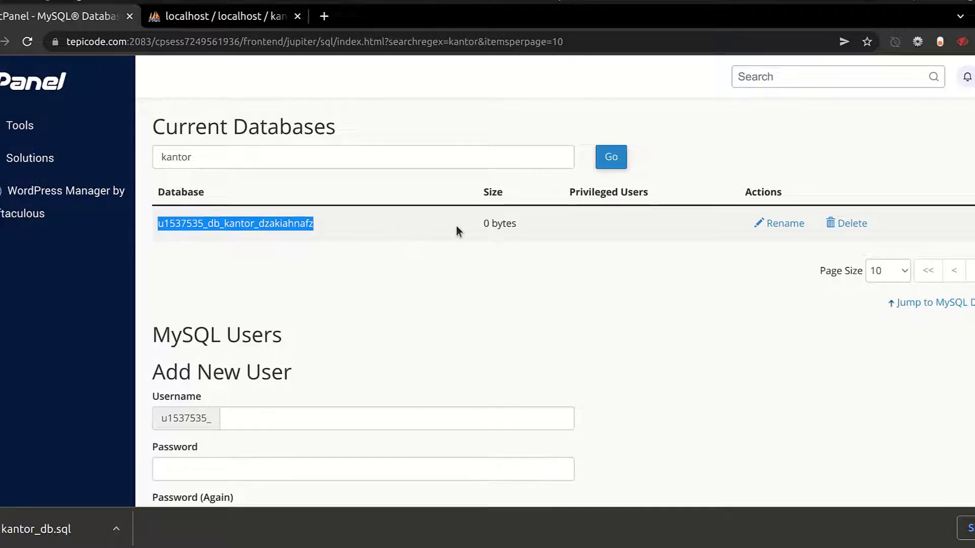
left_click(456, 226)
Fill in the username for the new MySQL user with the saved suggestion that ends in 2.
scroll(361, 263, "down", 3)
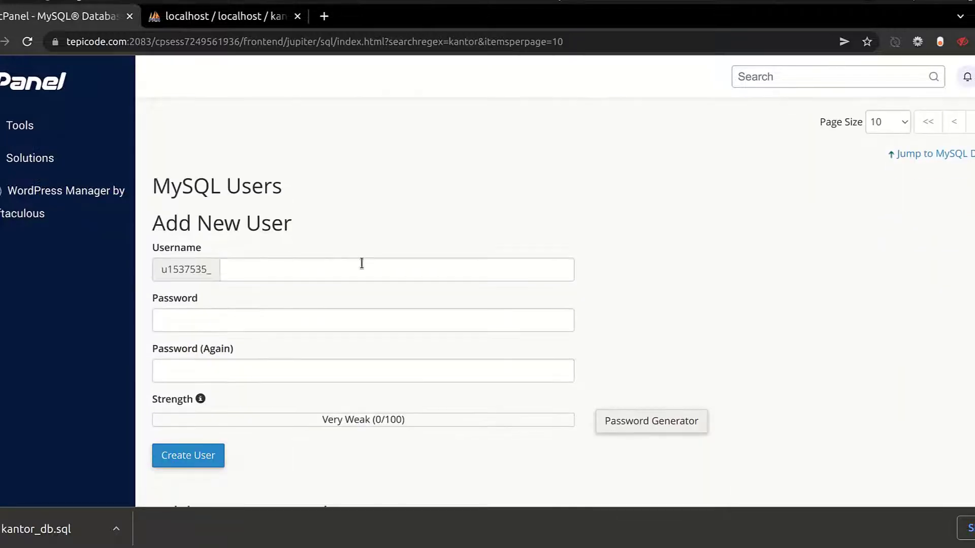
scroll(244, 254, "down", 2)
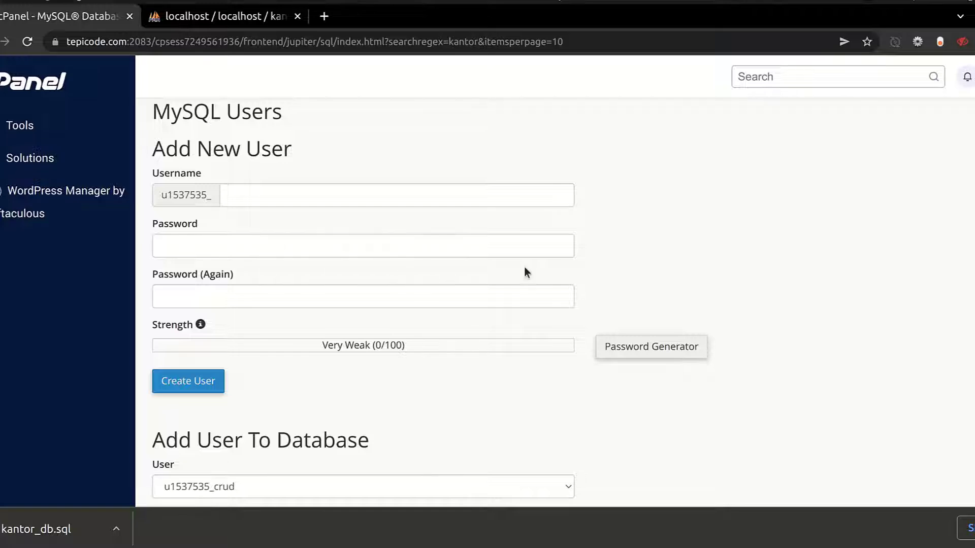
scroll(517, 216, "up", 4)
left_click_drag(299, 186, 153, 184)
left_click(283, 258)
left_click(267, 375)
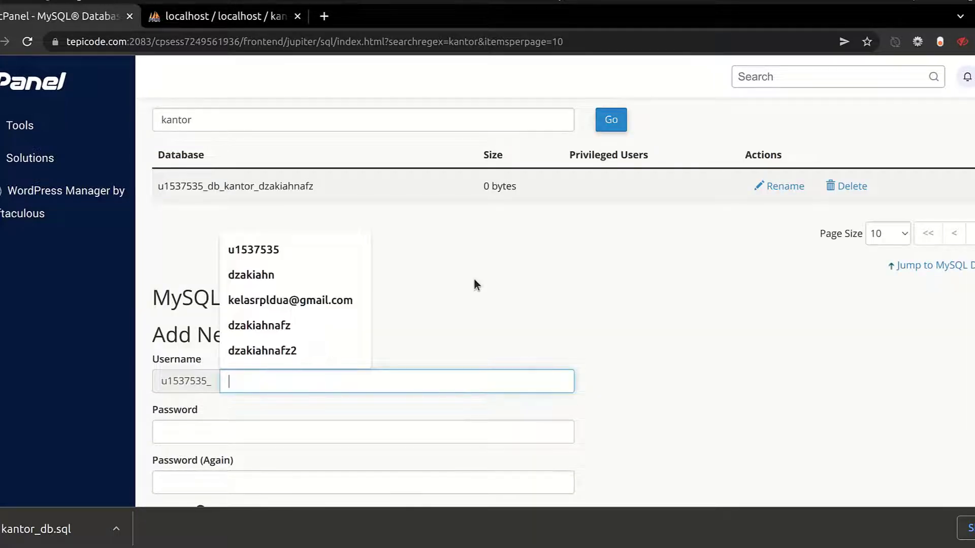
left_click(300, 362)
left_click(292, 375)
left_click(279, 347)
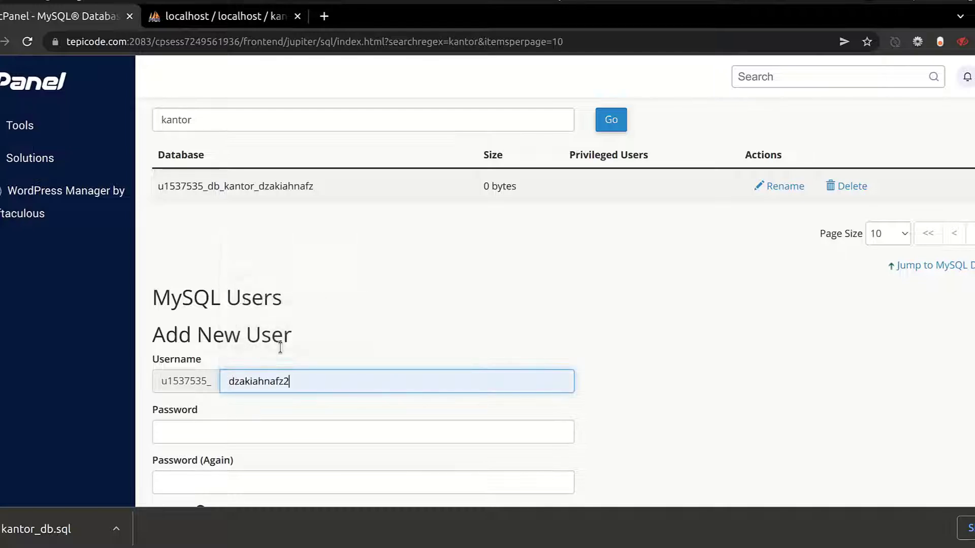
Enter a password for the new MySQL user that meets the required strength of at least 50.
scroll(282, 327, "down", 3)
left_click(286, 290)
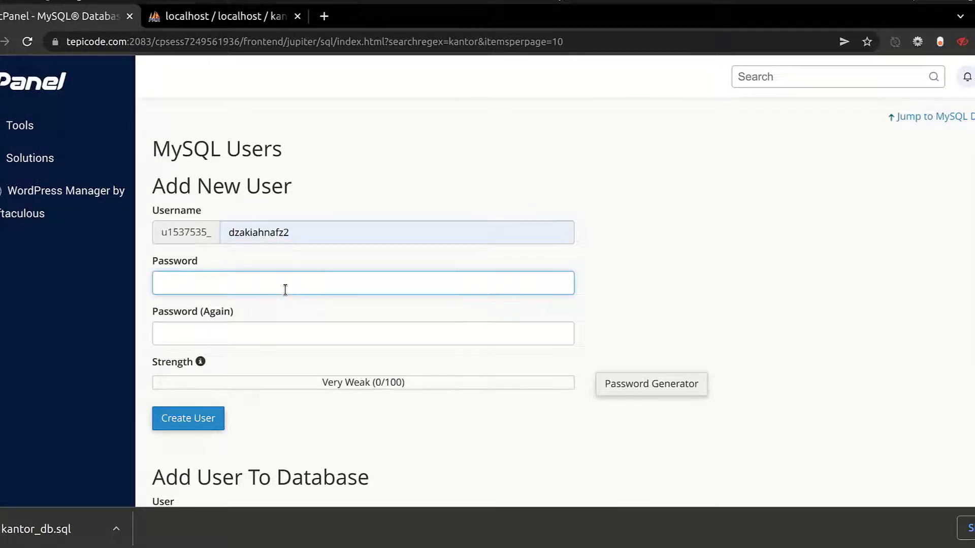
type("•")
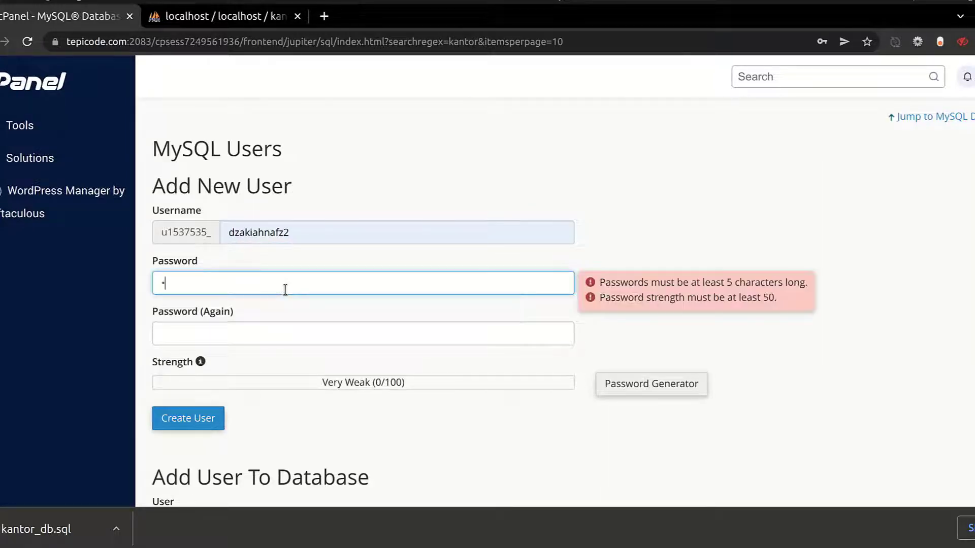
type("••••")
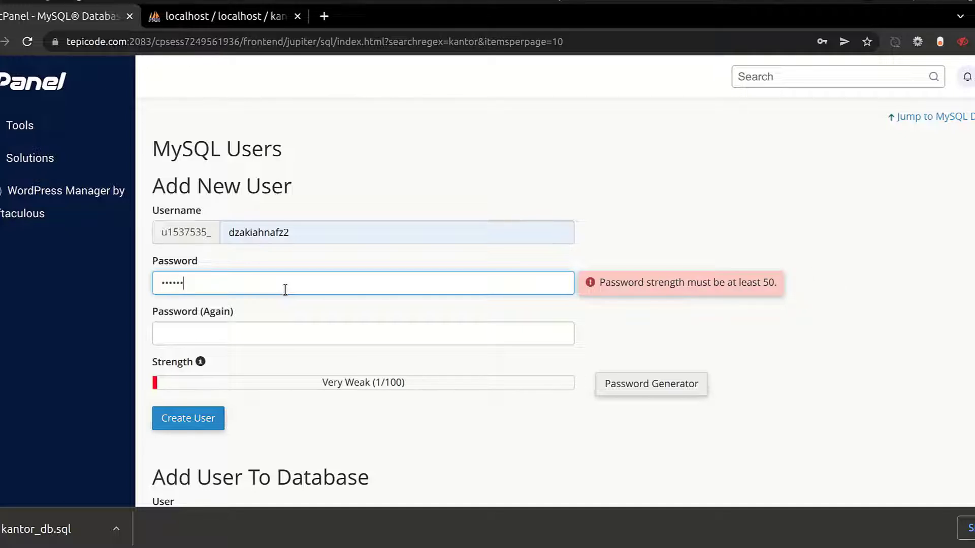
key("ctrl+a")
type("•••••")
Examine the strength rating of the new MySQL user's password.
left_click_drag(336, 382, 388, 385)
left_click(391, 386)
left_click(336, 386)
left_click(386, 397)
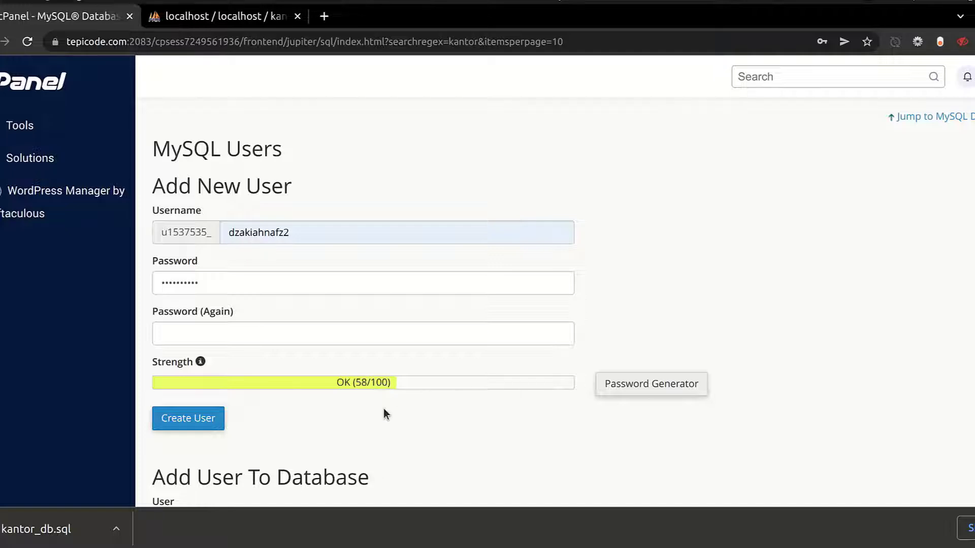
scroll(383, 398, "down", 3)
triple_click(364, 309)
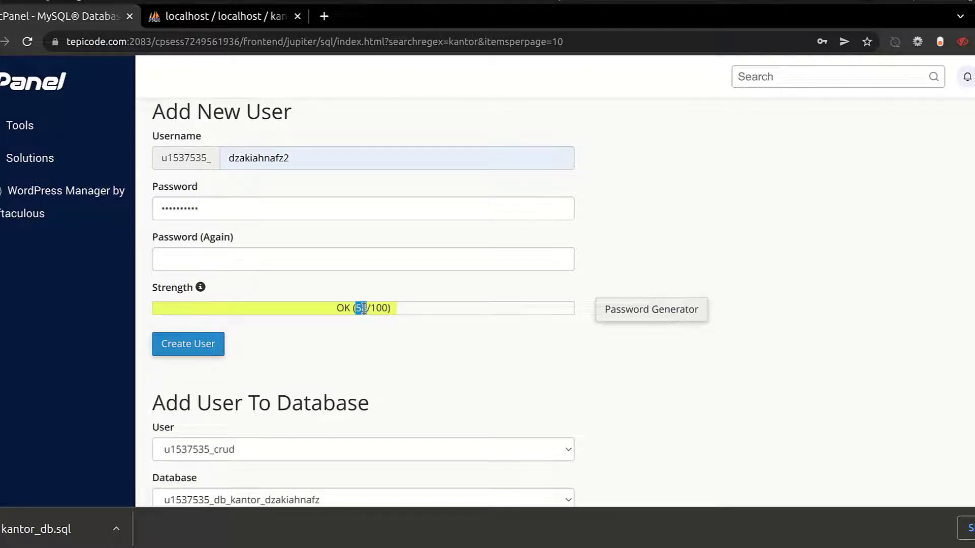
triple_click(363, 309)
left_click(302, 256)
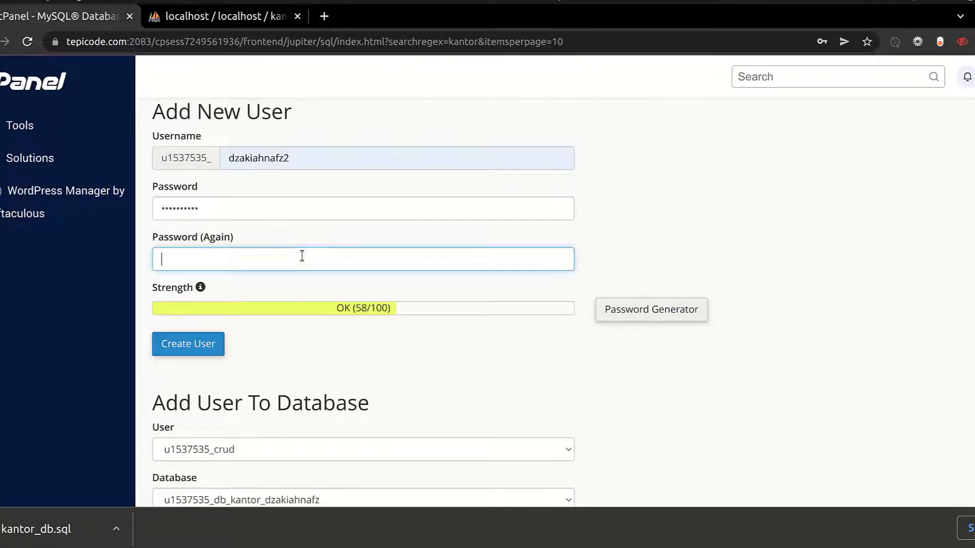
left_click_drag(339, 308, 388, 308)
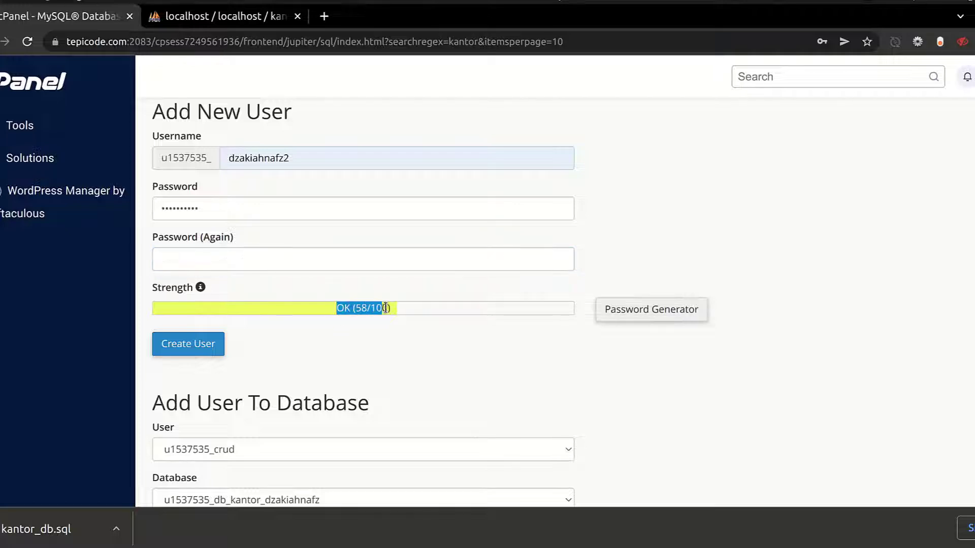
left_click(369, 309)
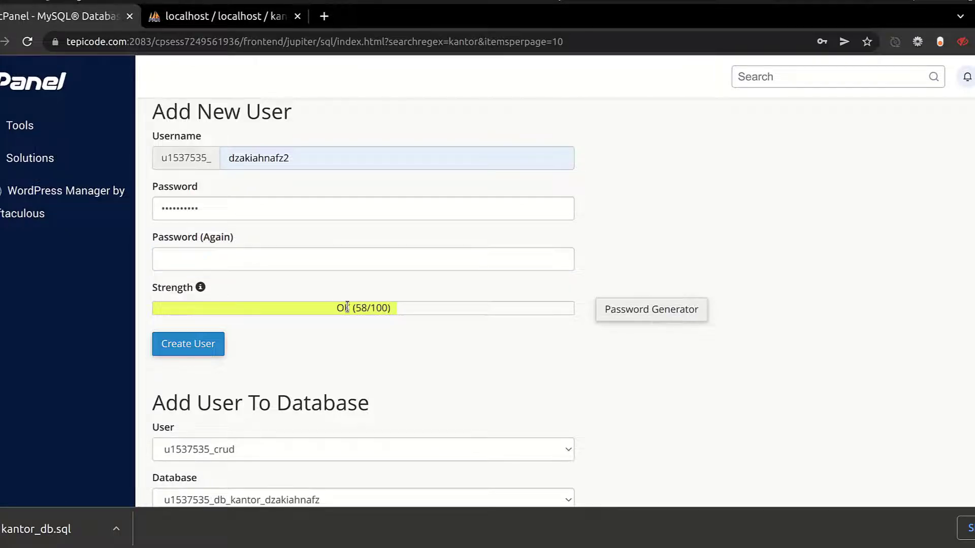
triple_click(350, 308)
left_click(347, 307)
left_click_drag(392, 308, 354, 306)
left_click(334, 281)
Repeat the new MySQL user's password in the confirmation field.
left_click(295, 254)
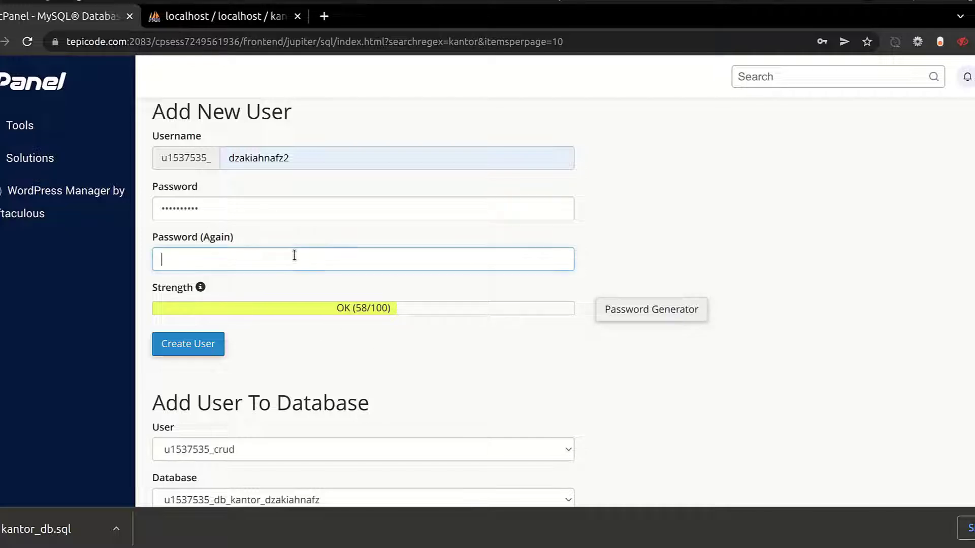
type("d")
type("•••••••")
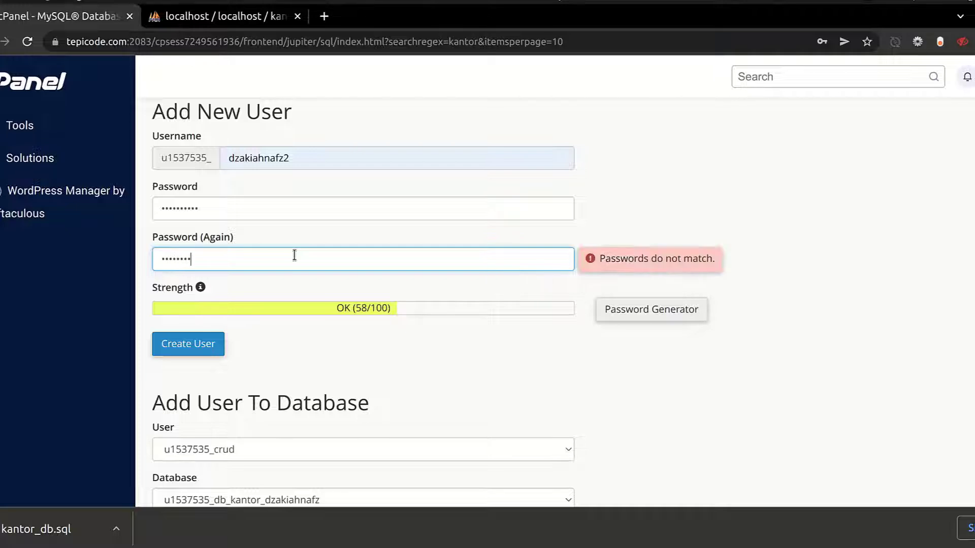
type("••")
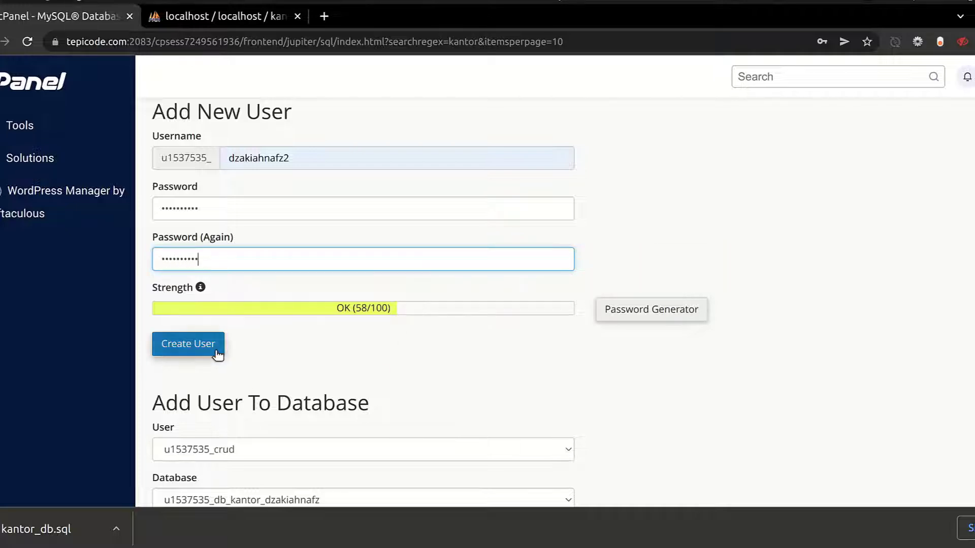
Review the db_kantor database's name under Current Databases and the filled-in details under Add New User.
scroll(218, 353, "up", 6)
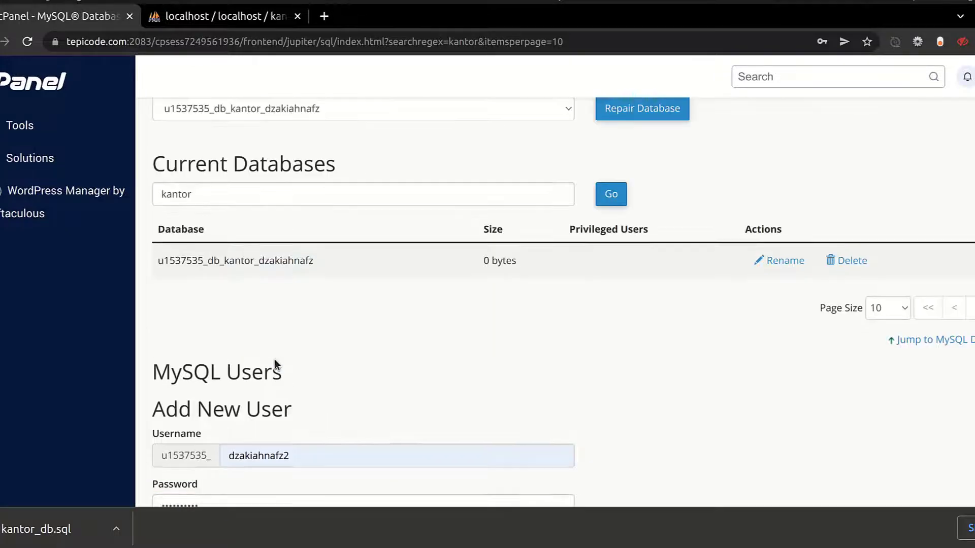
left_click_drag(158, 268, 357, 267)
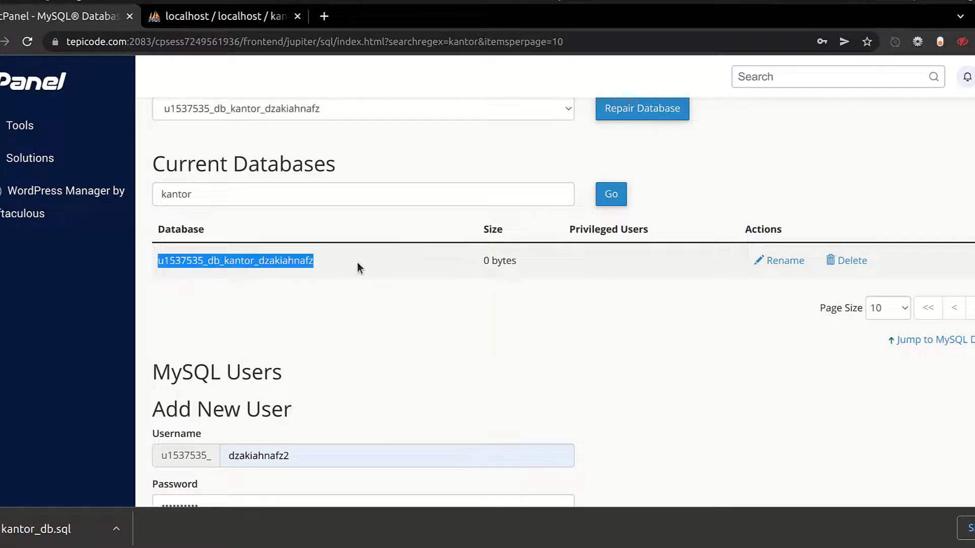
left_click(367, 274)
scroll(355, 305, "down", 5)
scroll(352, 316, "up", 3)
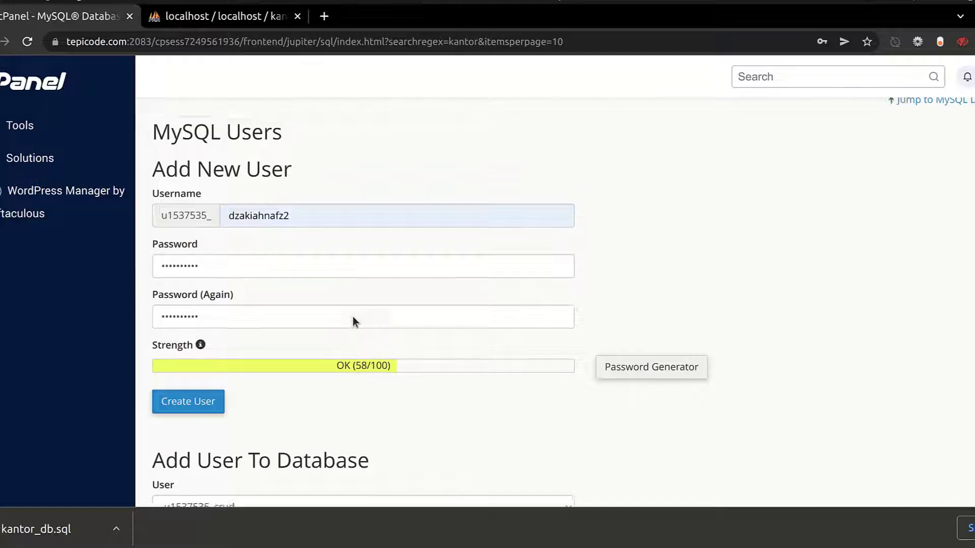
scroll(290, 302, "down", 3)
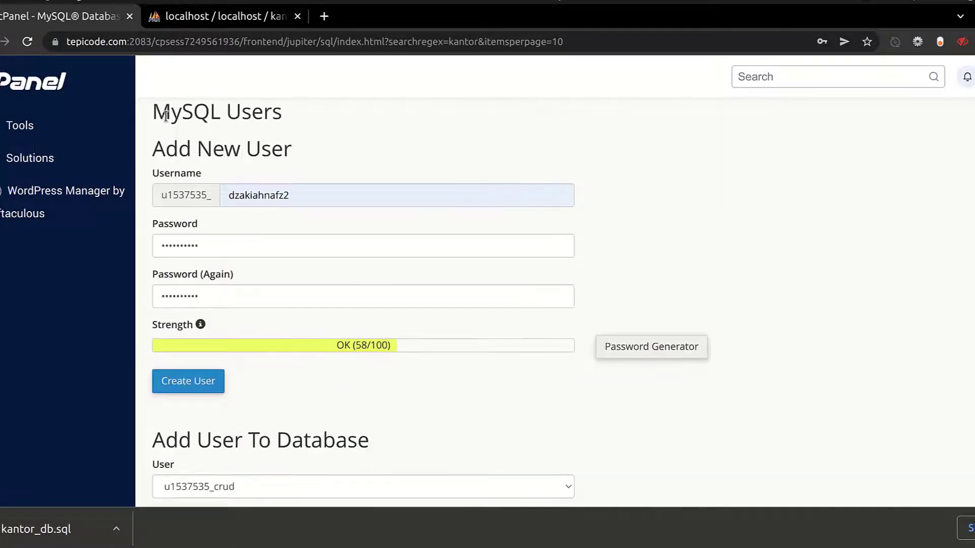
left_click_drag(166, 116, 294, 141)
left_click(297, 142)
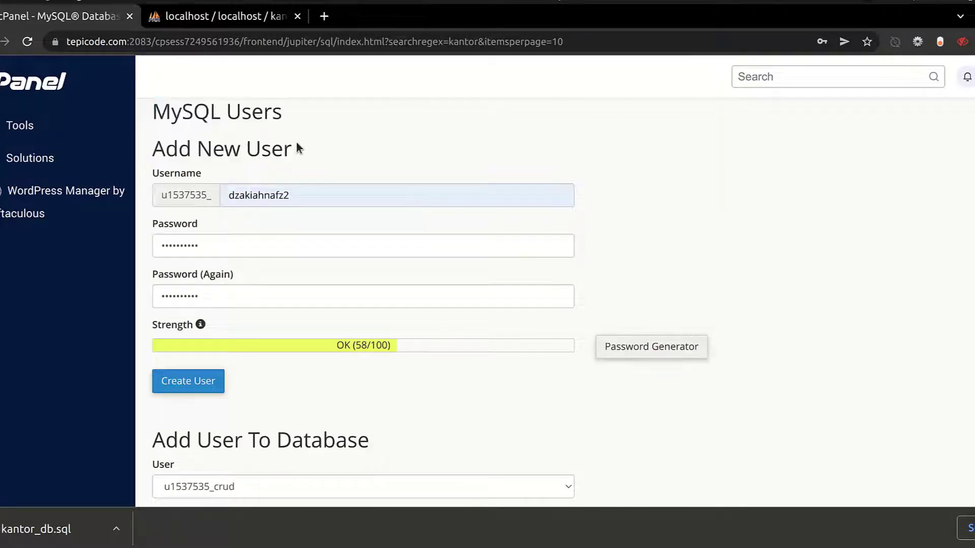
Create the MySQL user and return to the MySQL Databases page without saving the password in the browser.
left_click(200, 381)
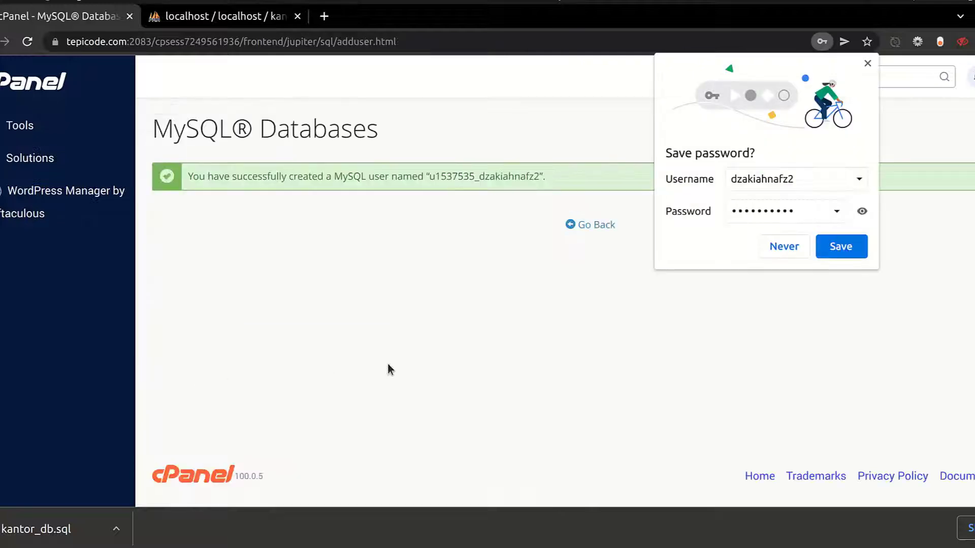
left_click(867, 62)
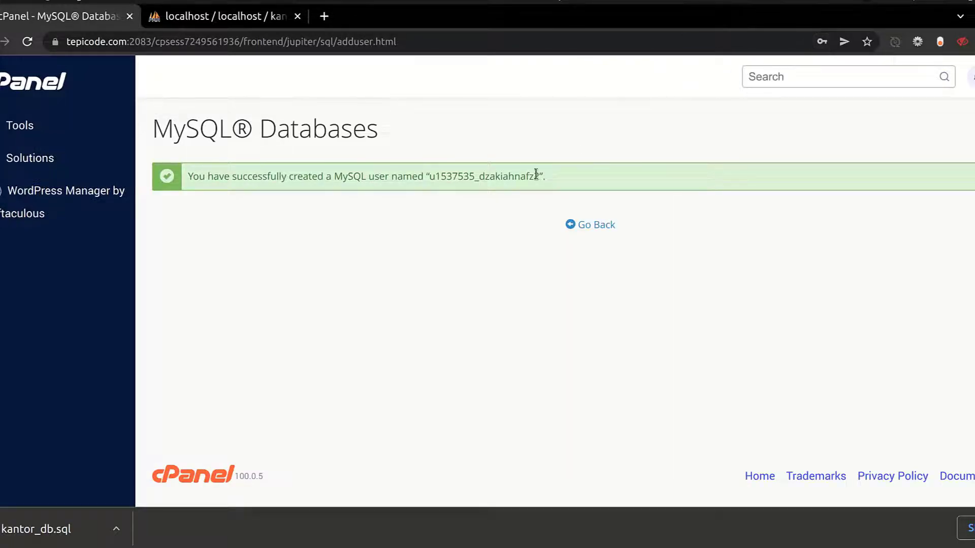
left_click(606, 227)
Review the Add User To Database section and locate the new user ending in 2 under Current Users.
scroll(394, 336, "down", 15)
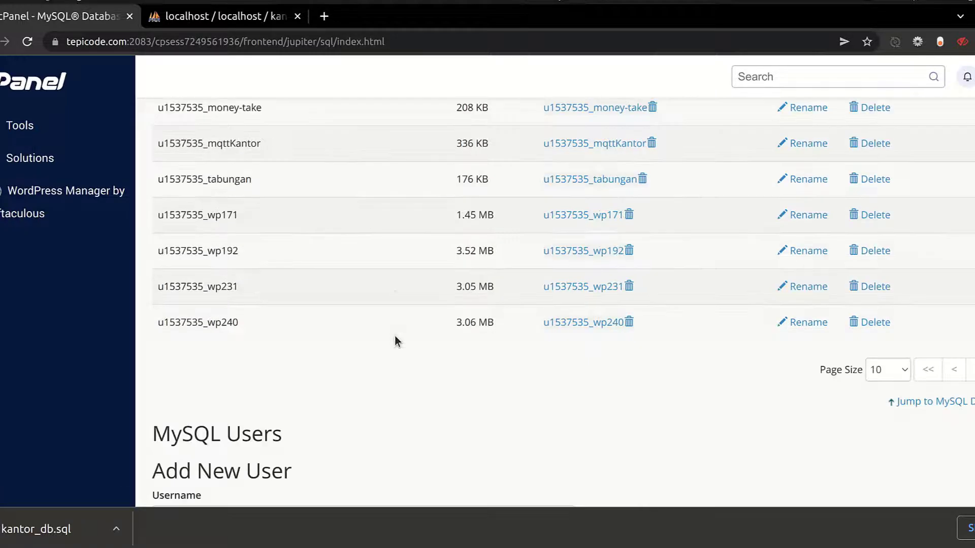
scroll(394, 336, "down", 8)
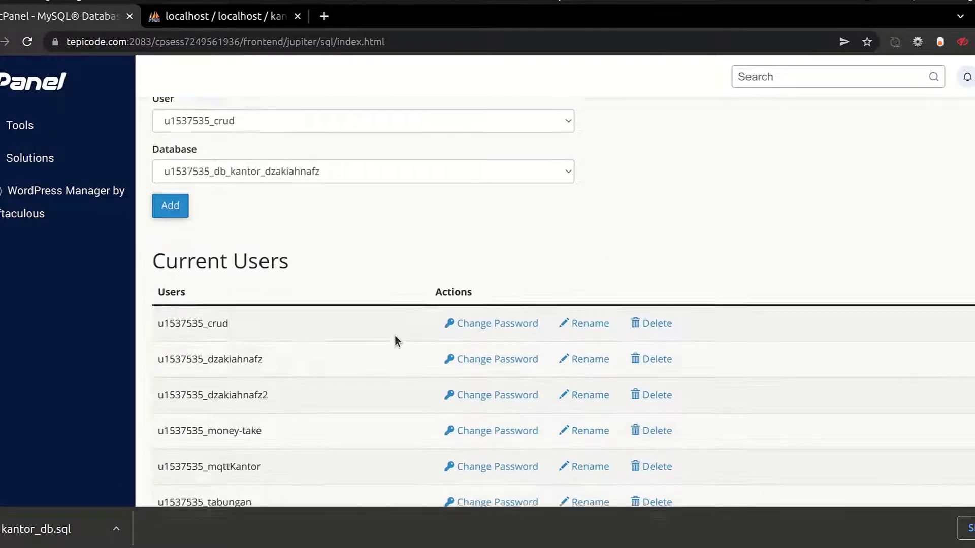
scroll(395, 336, "up", 3)
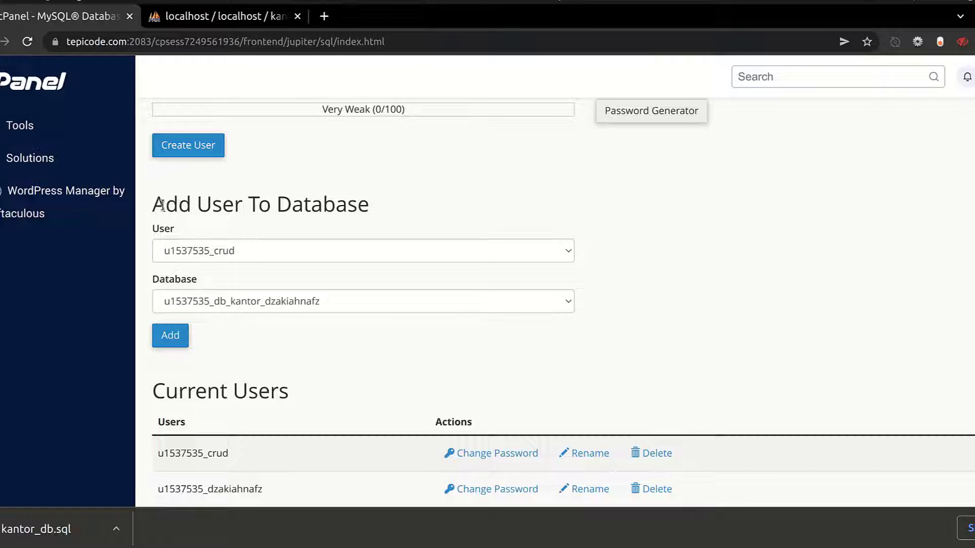
left_click_drag(162, 205, 366, 205)
left_click(437, 213)
scroll(238, 339, "down", 3)
left_click_drag(155, 279, 272, 279)
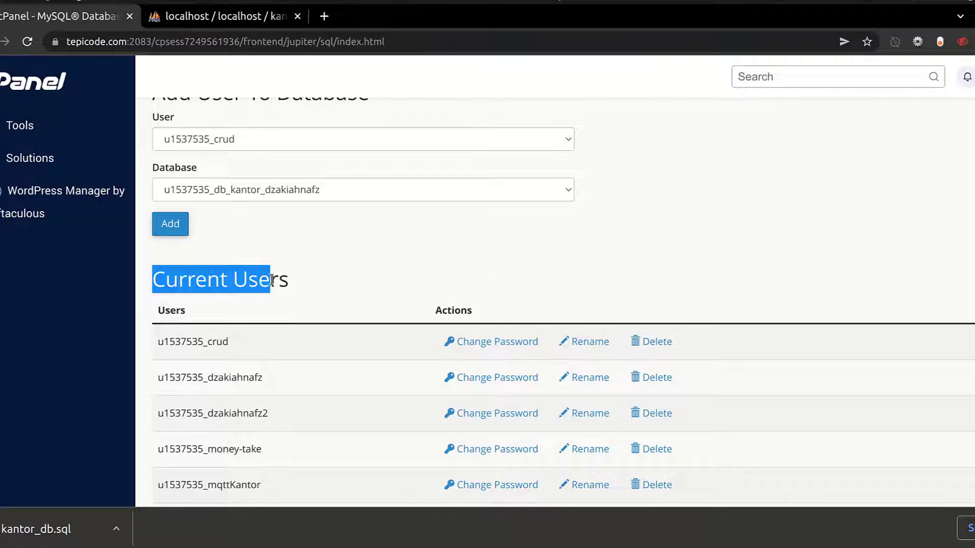
mouse_move(156, 413)
left_mouse_down()
mouse_move(266, 413)
mouse_move(155, 413)
left_mouse_up()
left_click(265, 410)
double_click(265, 410)
left_click(275, 410)
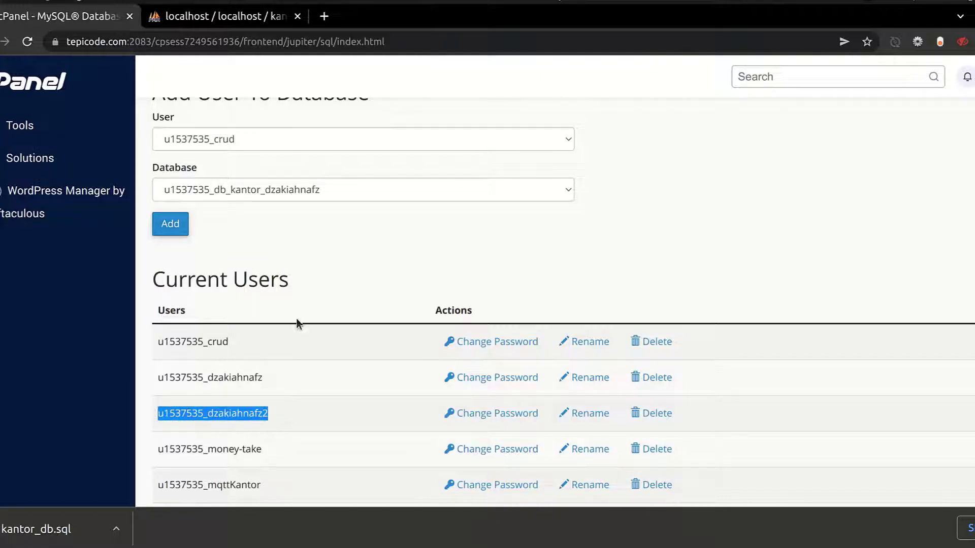
left_click(296, 318)
Choose the new user ending in 2 as the user under Add User To Database.
scroll(337, 260, "up", 2)
left_click(247, 245)
left_click(247, 249)
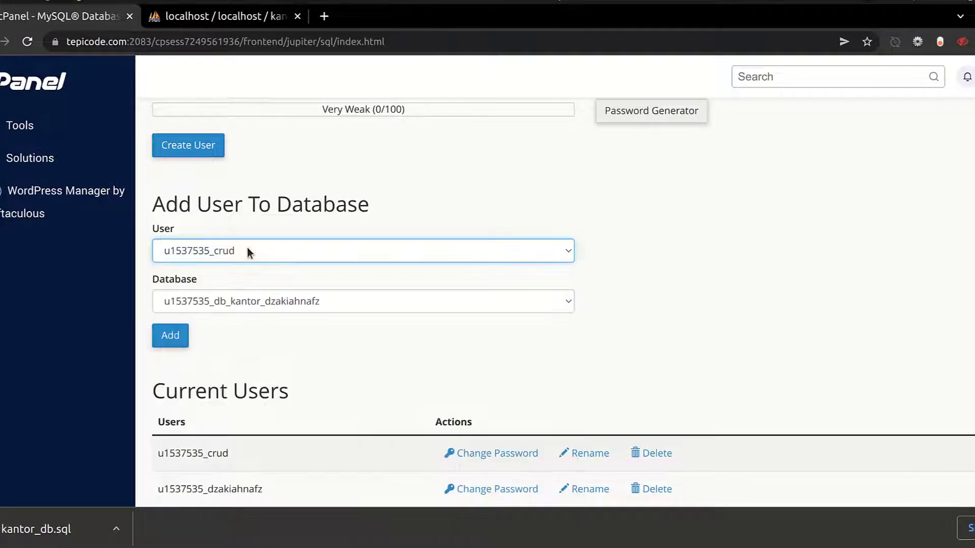
left_click(261, 251)
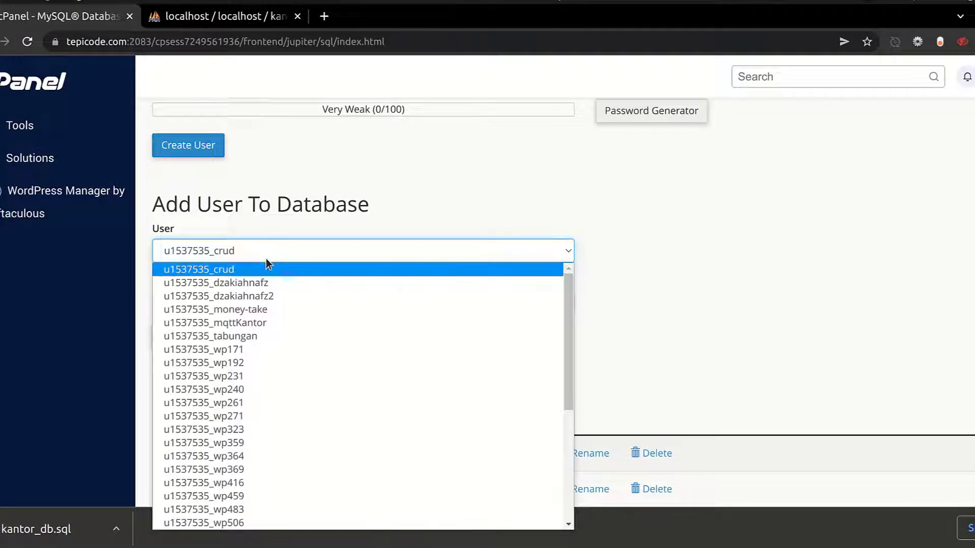
left_click(287, 296)
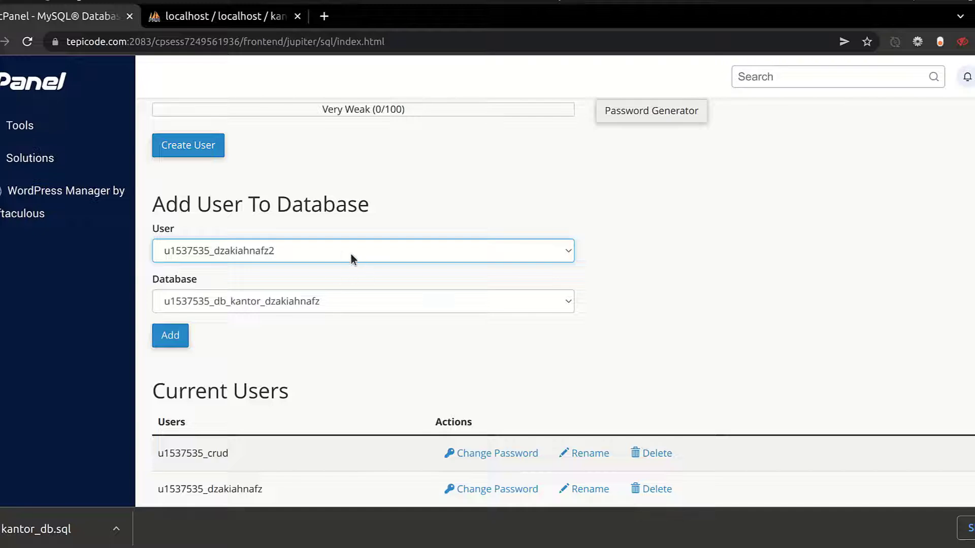
left_click(349, 253)
left_click(285, 297)
left_click(282, 253)
left_click(310, 296)
Choose the database whose name contains db_kantor and add the selected user to it.
left_click(254, 299)
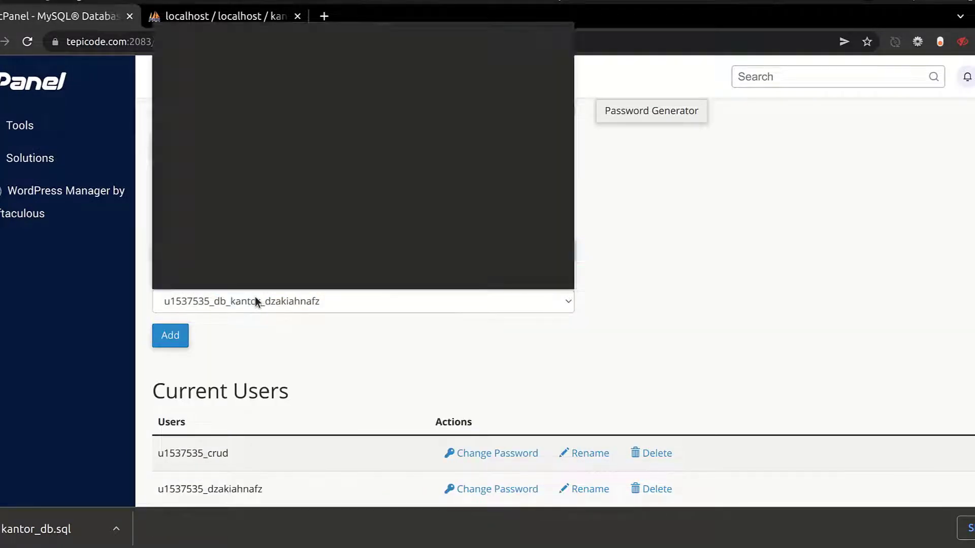
left_click(297, 307)
left_click(298, 311)
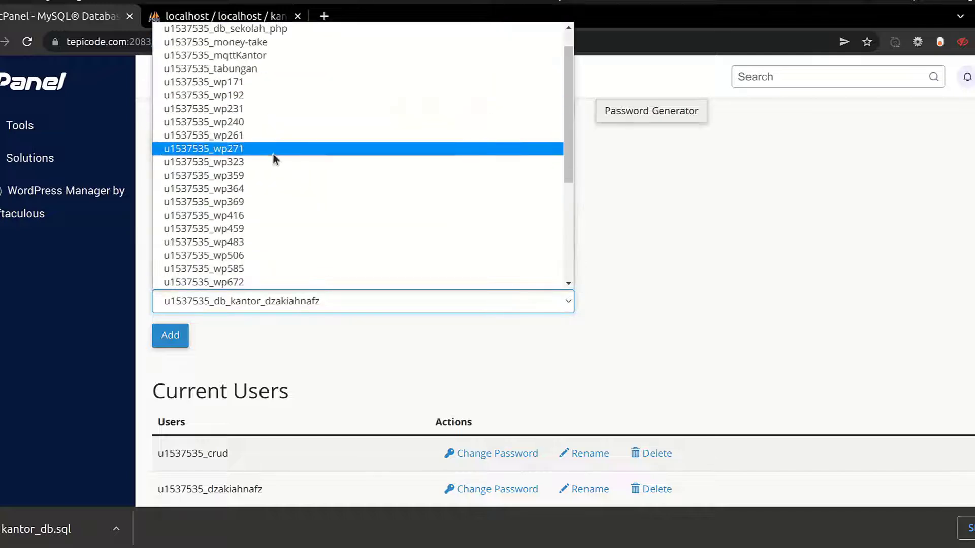
scroll(292, 118, "up", 2)
left_click(316, 29)
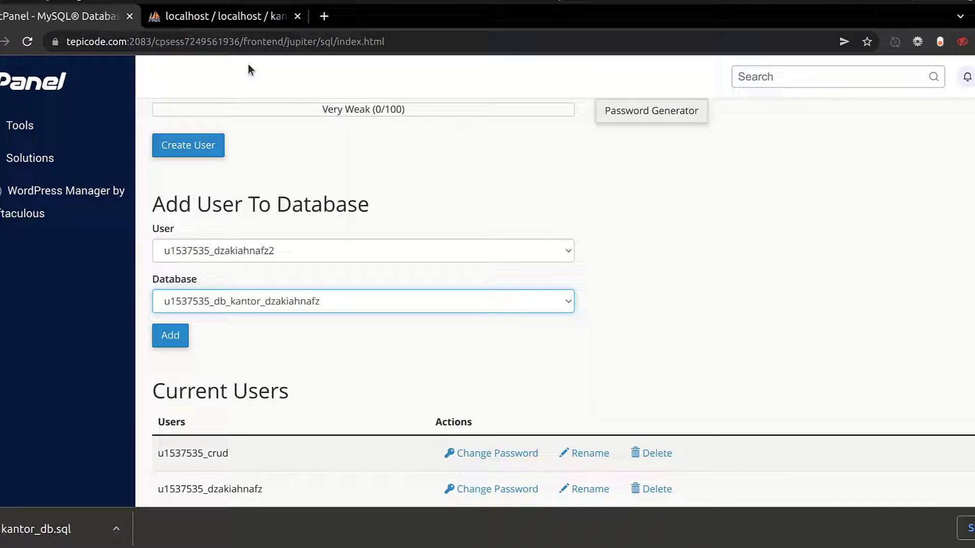
left_click(312, 310)
left_click(281, 328)
left_click(181, 337)
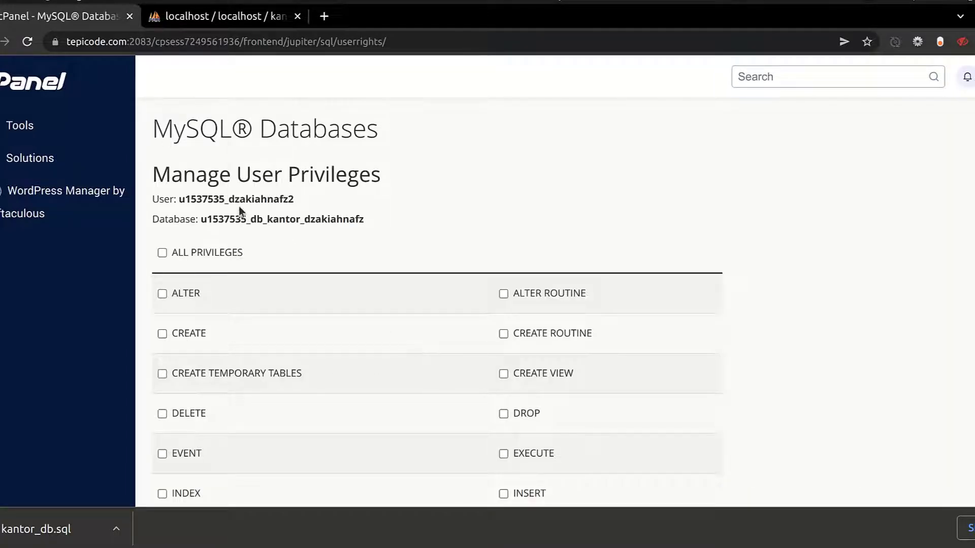
Grant the user ALL PRIVILEGES on the db_kantor database and save the changes.
scroll(238, 205, "down", 1)
scroll(233, 211, "down", 1)
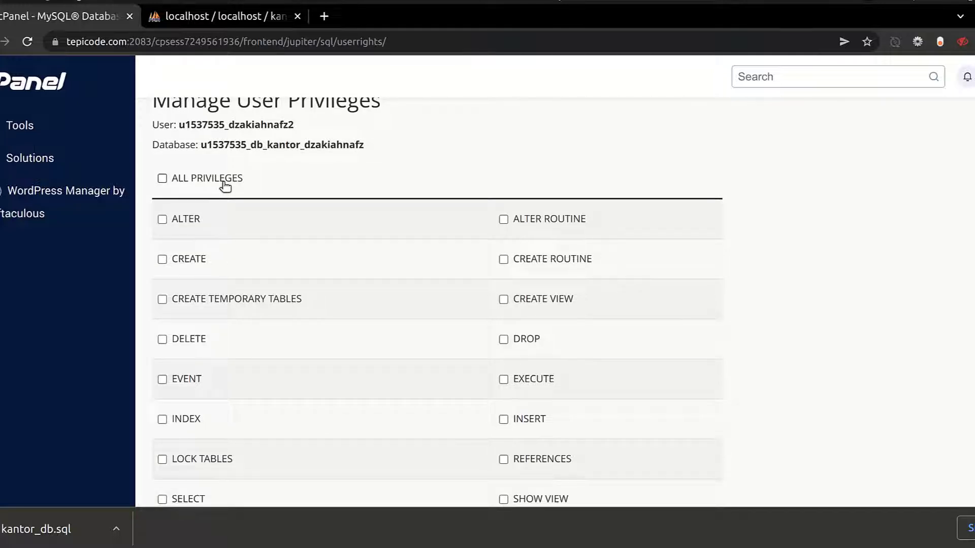
scroll(351, 287, "down", 2)
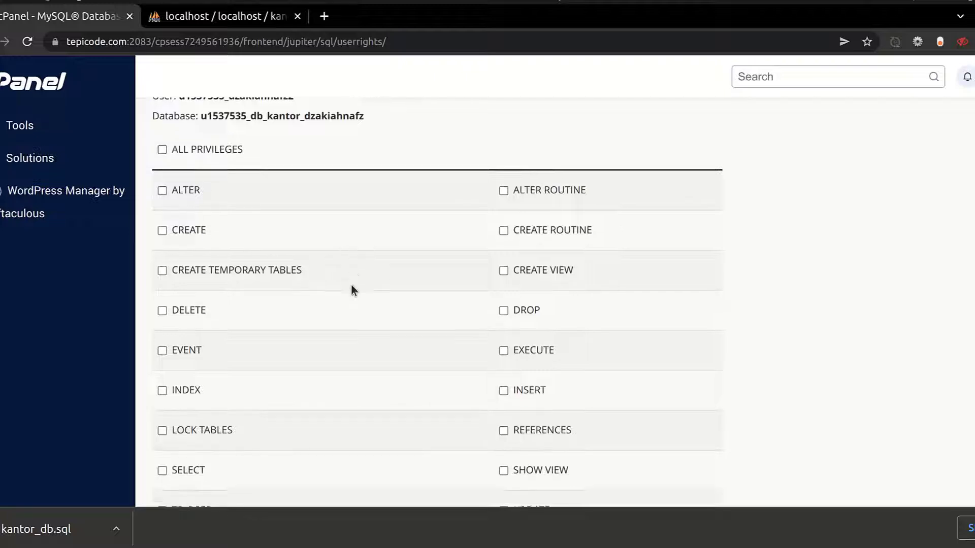
scroll(349, 289, "up", 1)
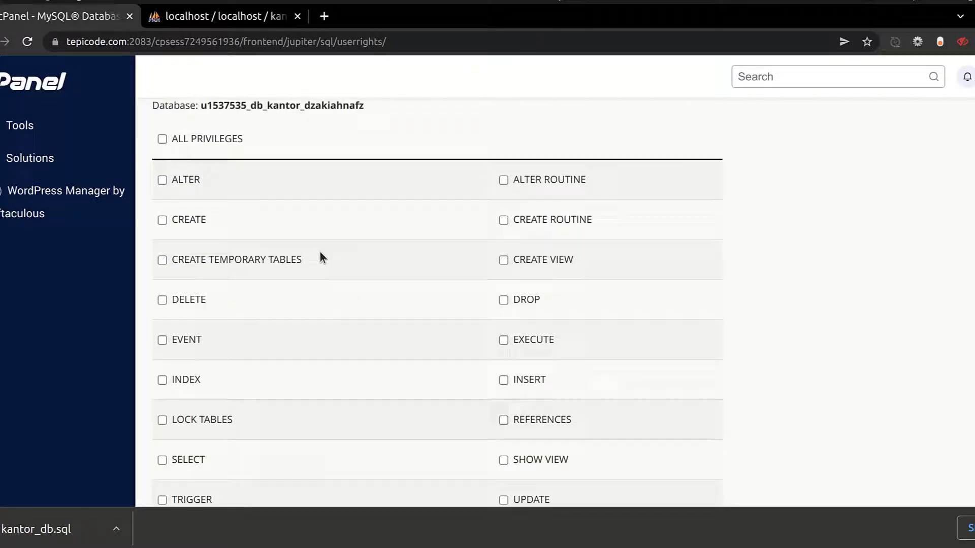
left_click(224, 143)
scroll(355, 228, "down", 3)
left_click(201, 429)
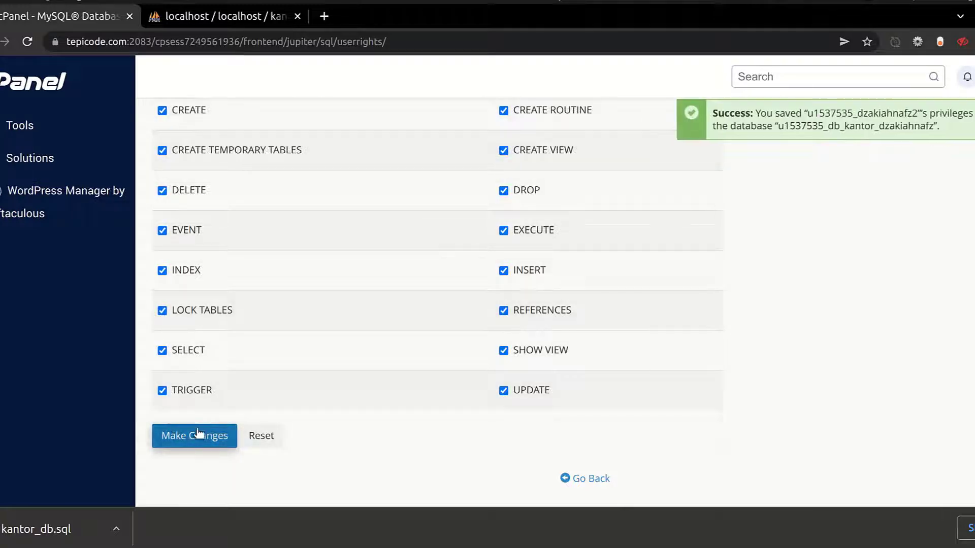
left_click(198, 432)
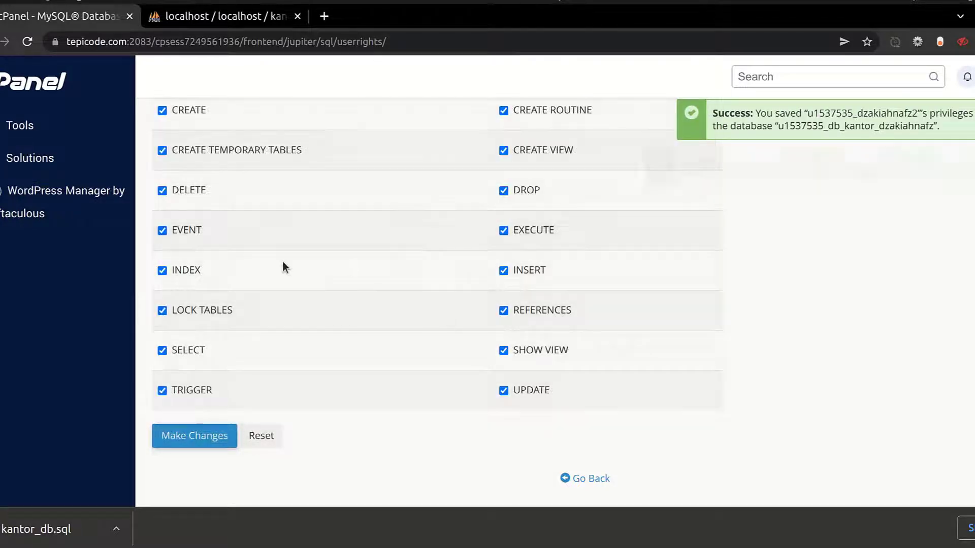
Return to the MySQL Databases overview and locate the database containing db_kantor under Current Databases.
scroll(283, 263, "up", 2)
scroll(280, 268, "down", 2)
scroll(280, 268, "down", 1)
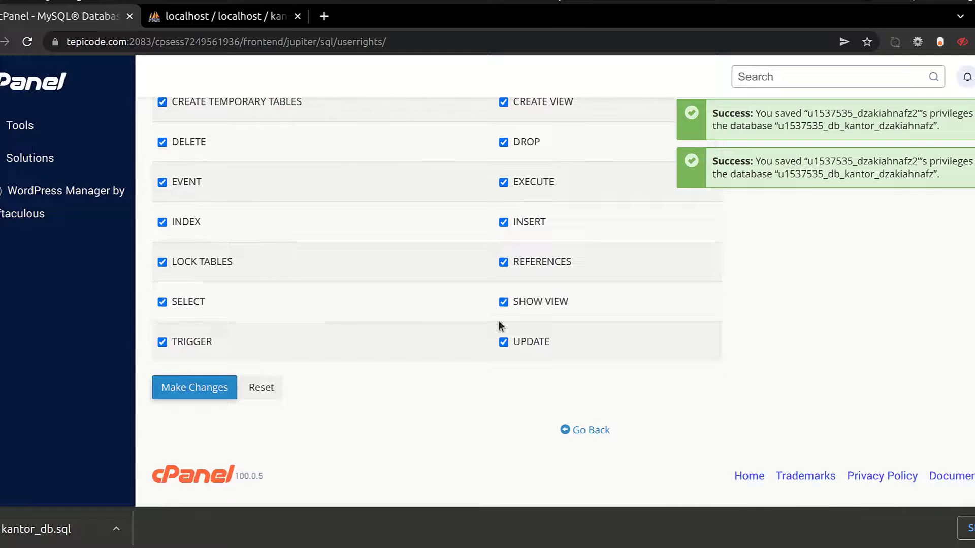
left_click(584, 432)
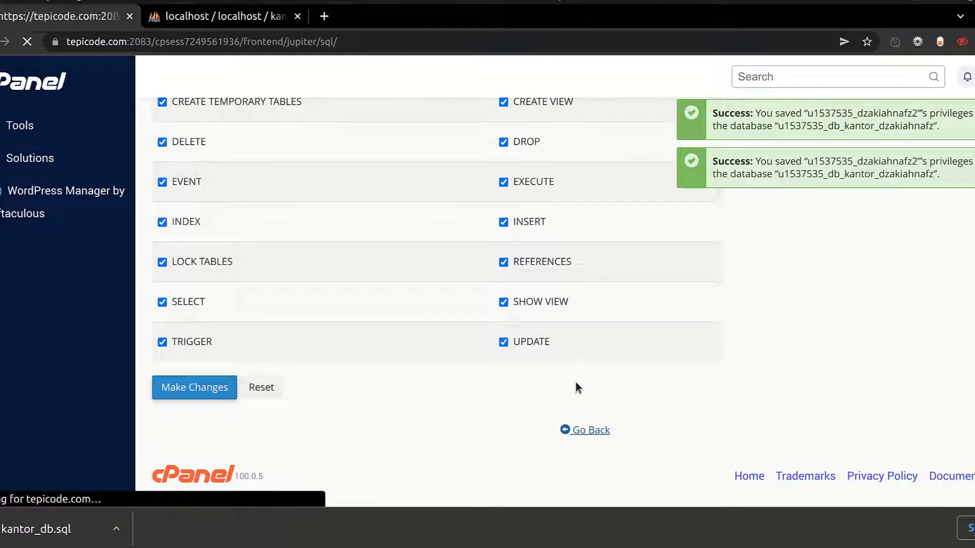
scroll(298, 381, "down", 6)
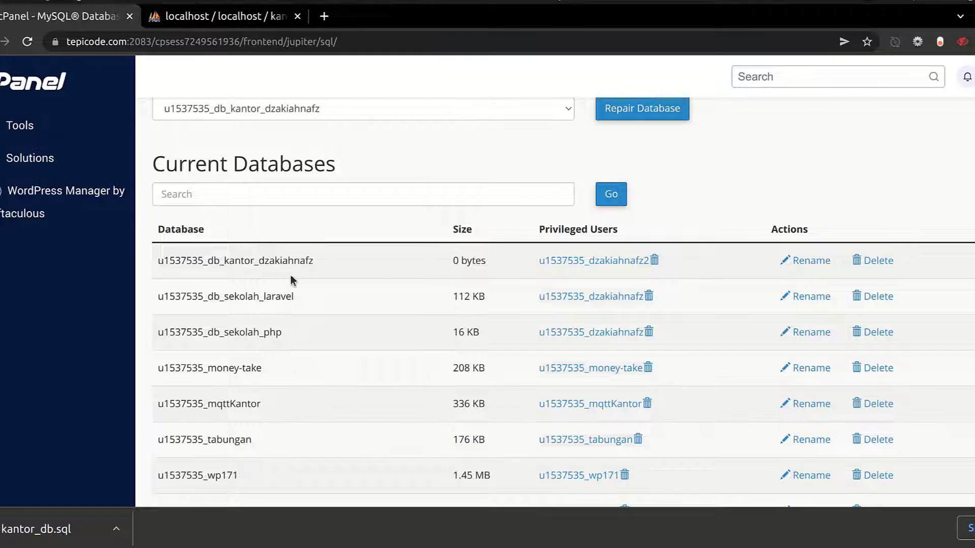
left_click_drag(161, 262, 304, 267)
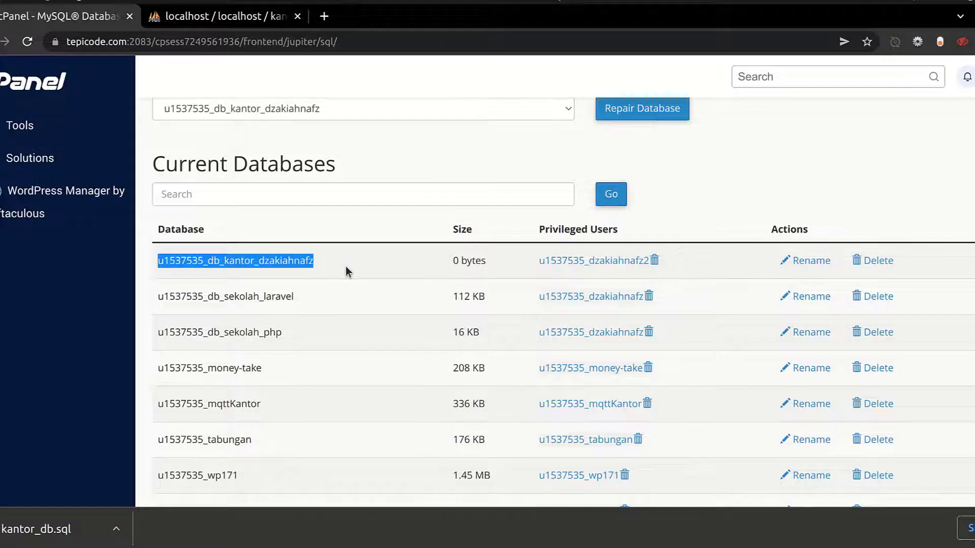
Review the privileges of the db_kantor database's user and return to the database overview.
left_click(576, 262)
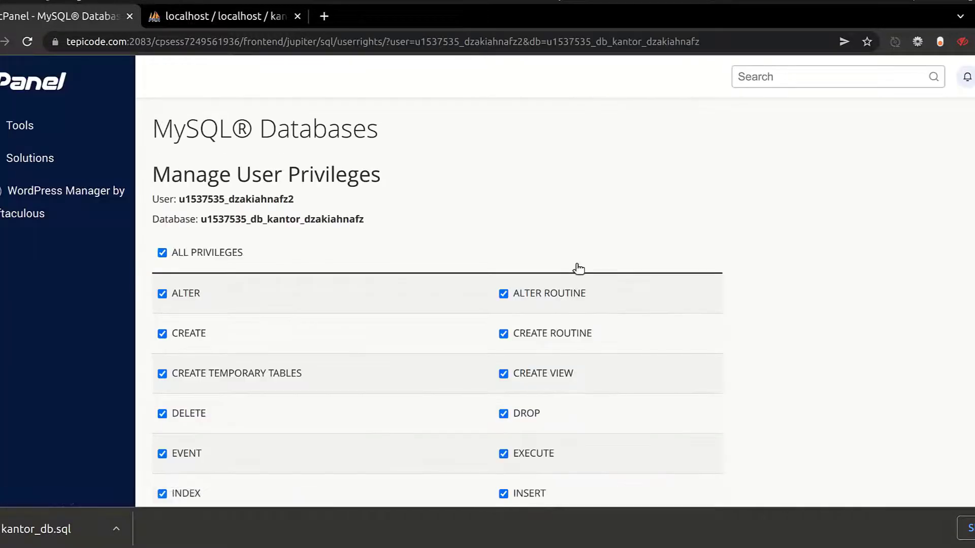
scroll(295, 282, "down", 5)
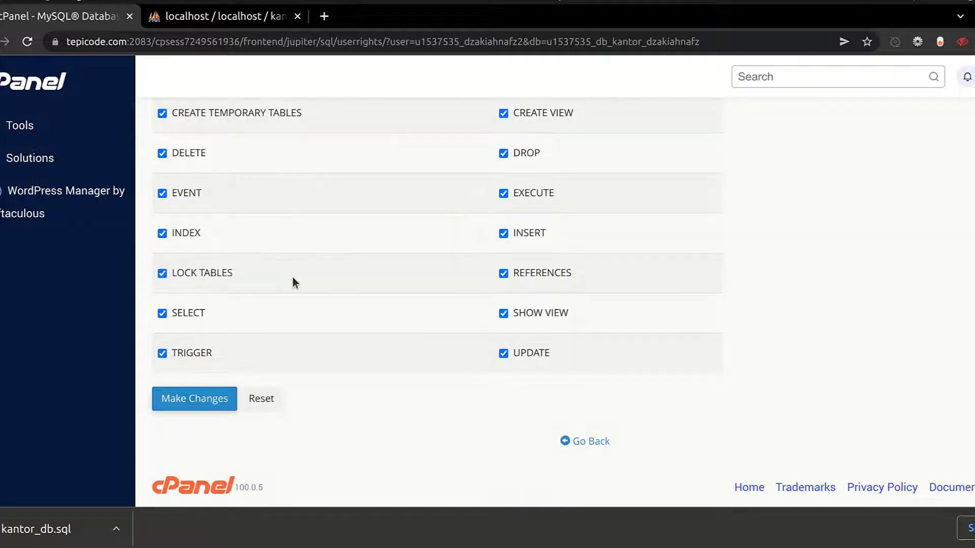
left_click(560, 442)
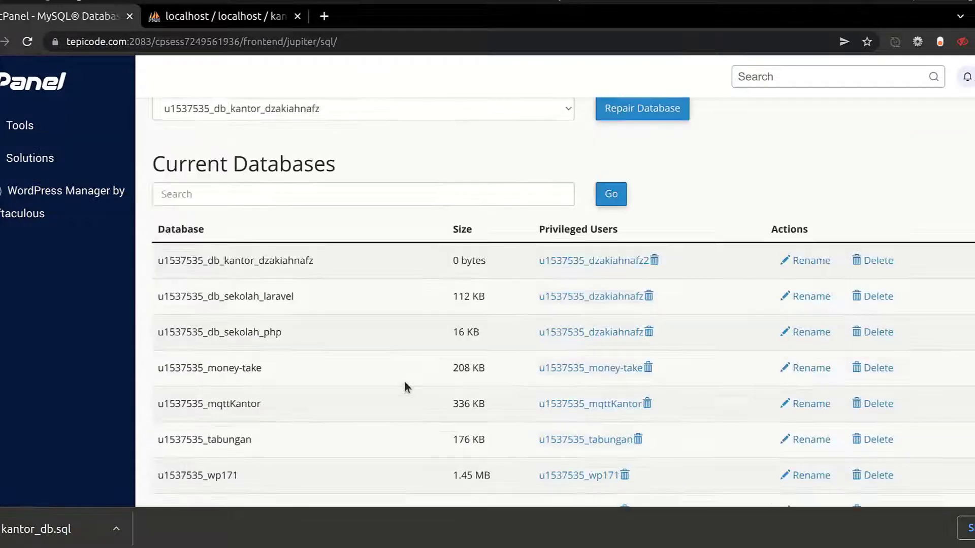
Open the hosting's phpMyAdmin from the cPanel tools overview.
left_click(31, 133)
scroll(254, 277, "down", 7)
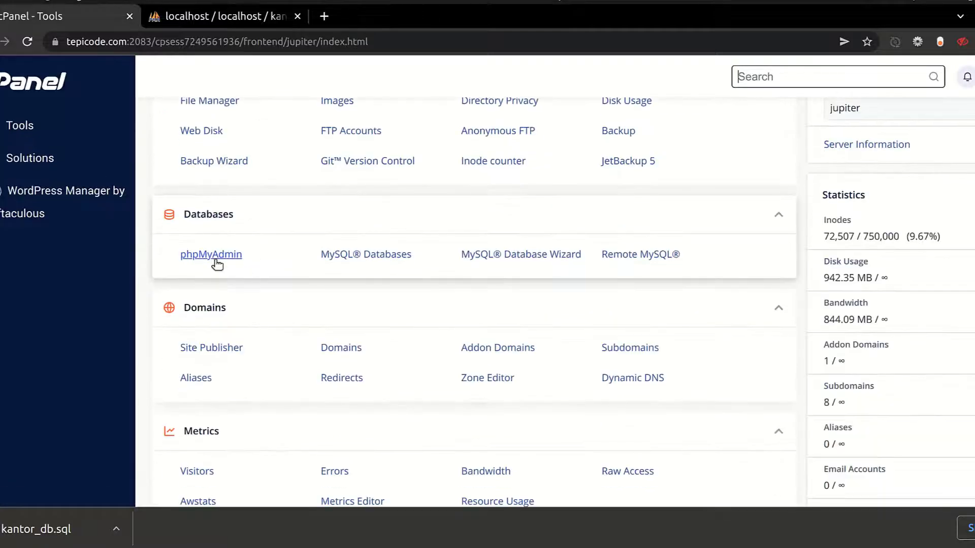
left_click(214, 263)
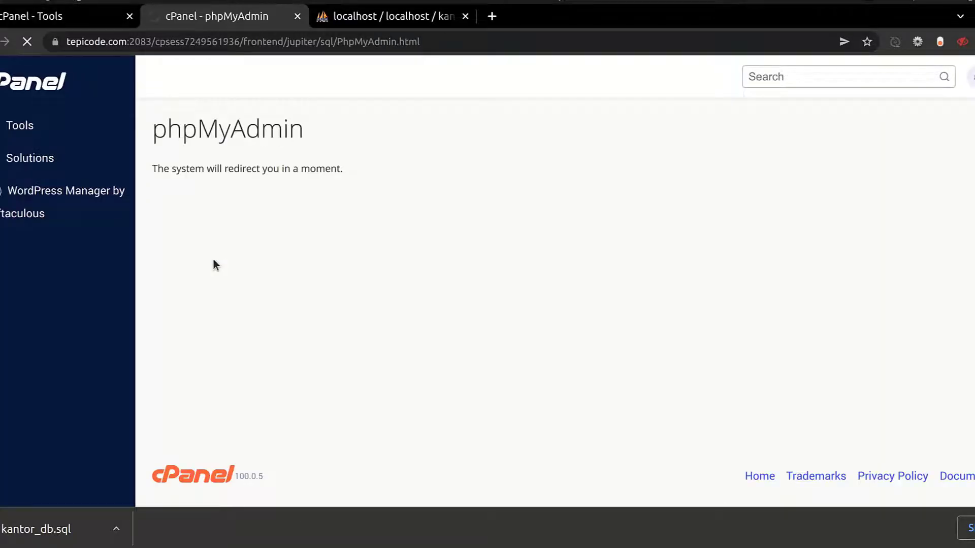
left_click(63, 23)
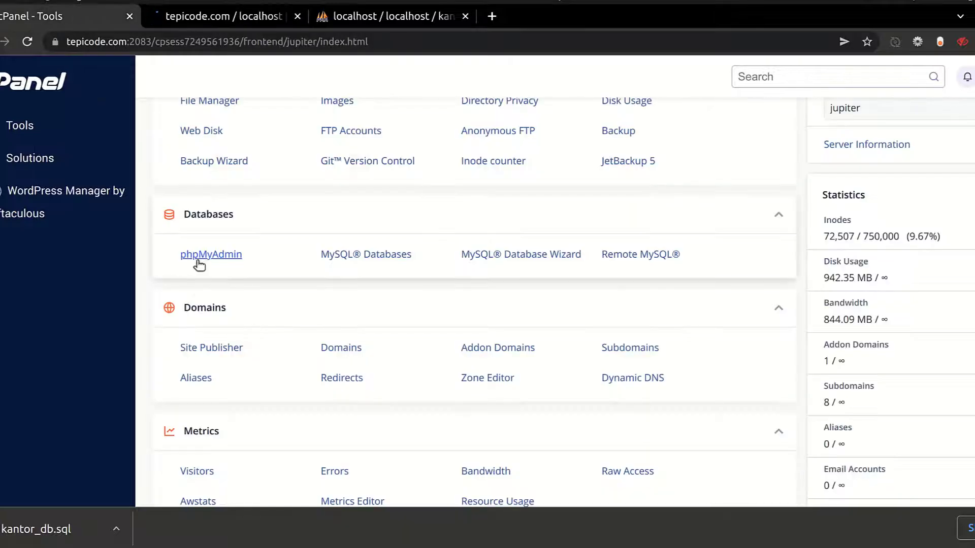
left_click(218, 20)
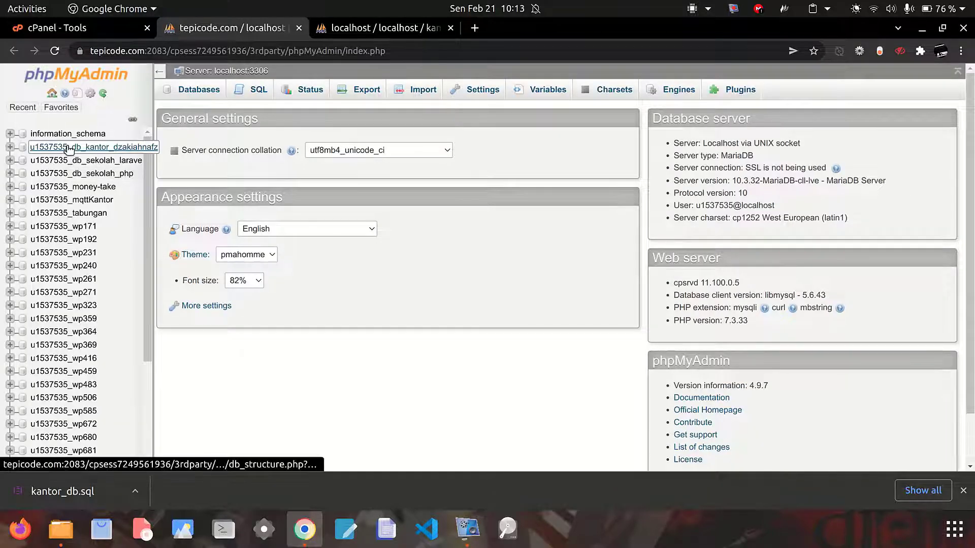
Select the database containing db_kantor in phpMyAdmin and open its import page.
left_click(68, 147)
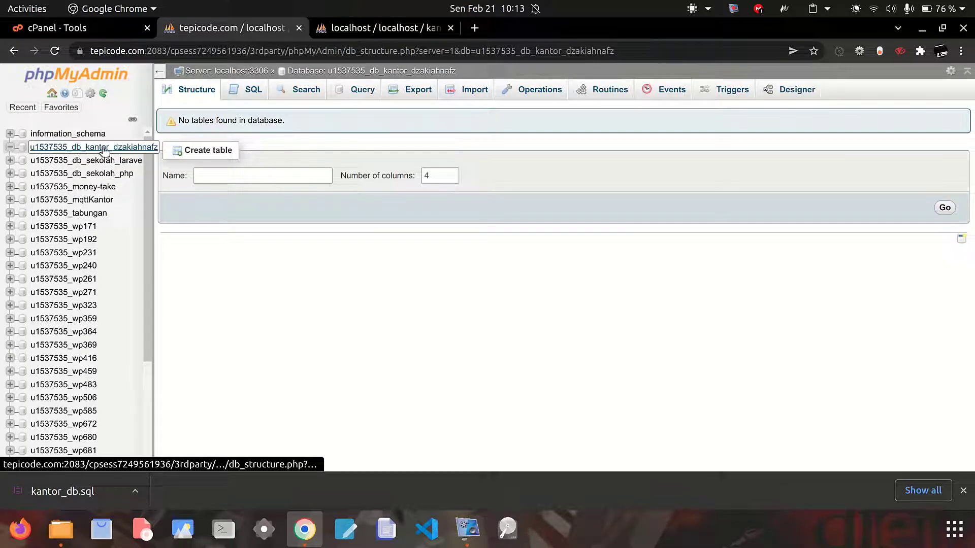
left_click(106, 149)
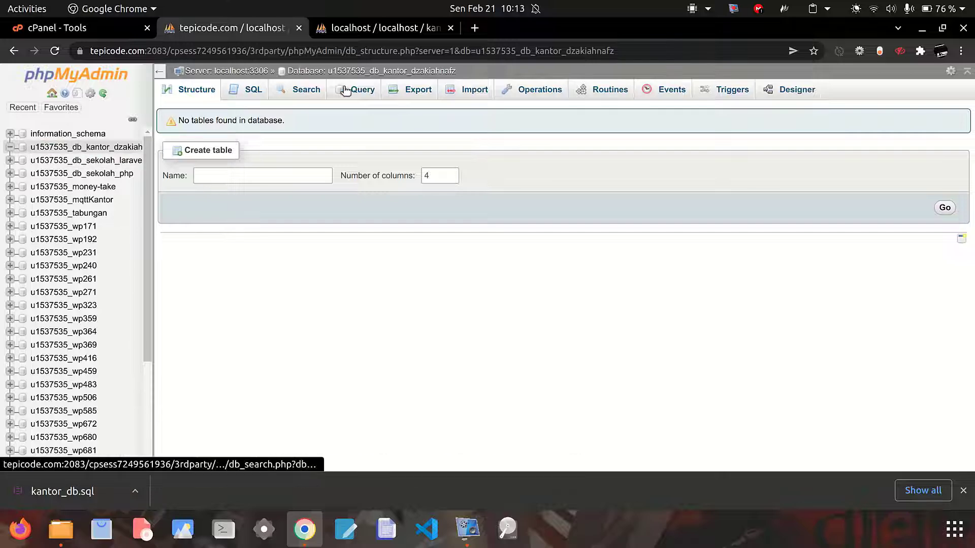
left_click(467, 97)
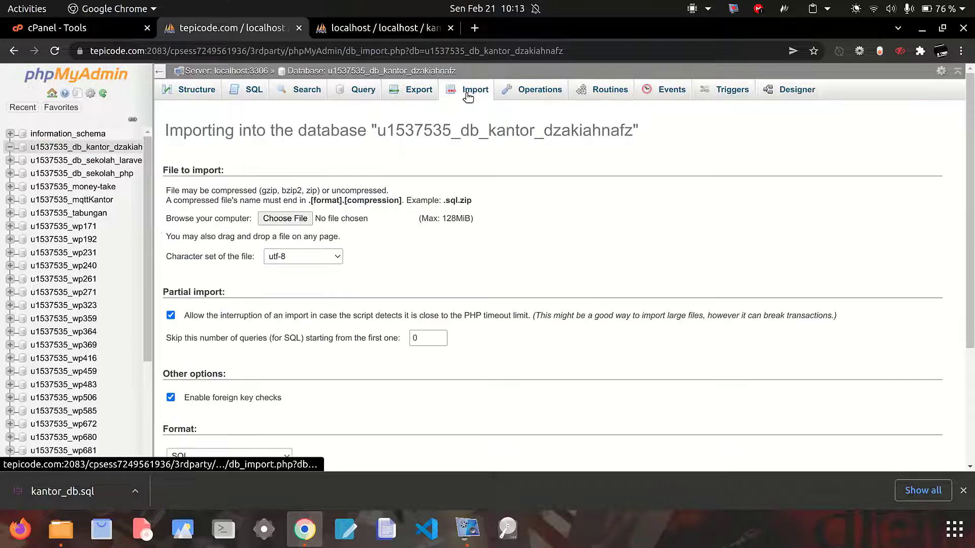
Choose kantor_db.sql from the Downloads folder as the file to import.
left_click(285, 219)
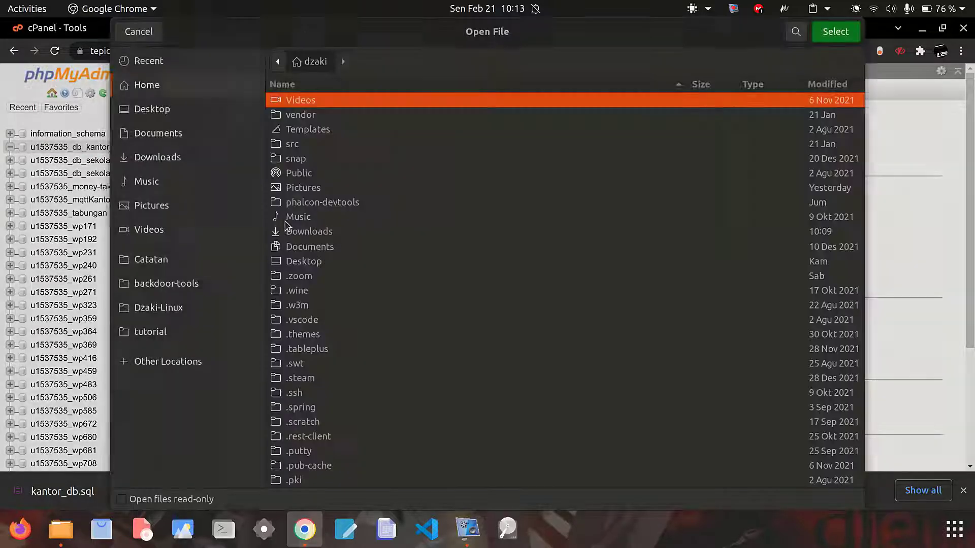
left_click(137, 158)
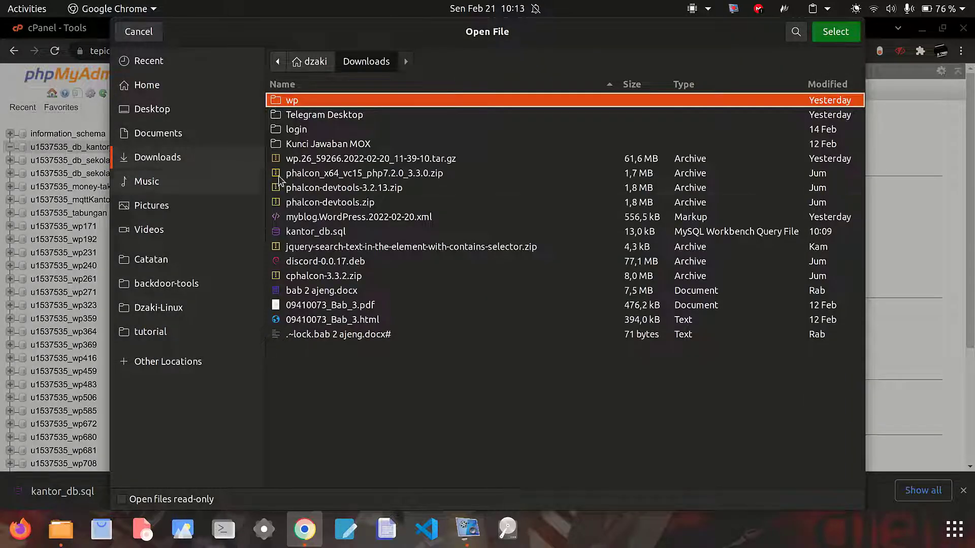
left_click(304, 231)
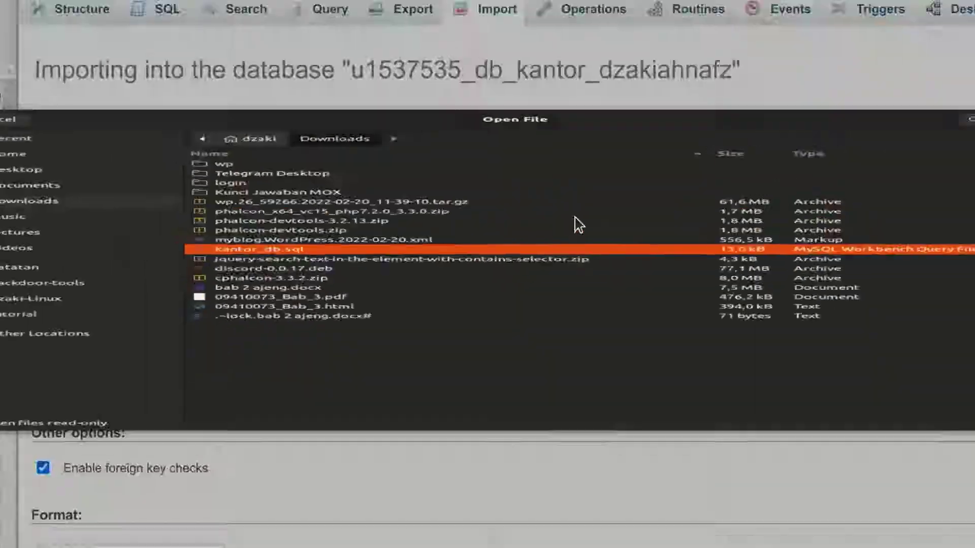
double_click(736, 206)
Run the import of kantor_db.sql into the db_kantor database in SQL format.
scroll(268, 277, "down", 4)
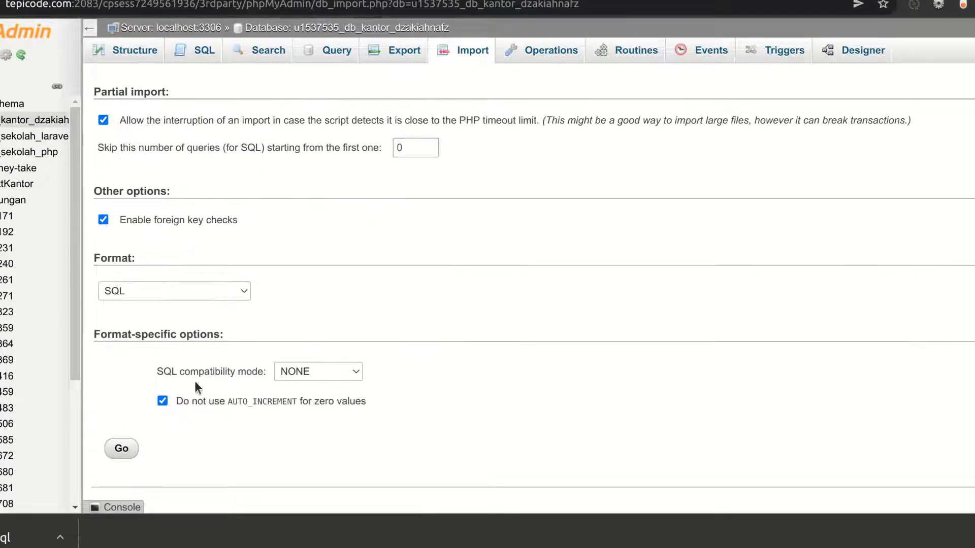
left_click(126, 447)
scroll(173, 412, "up", 2)
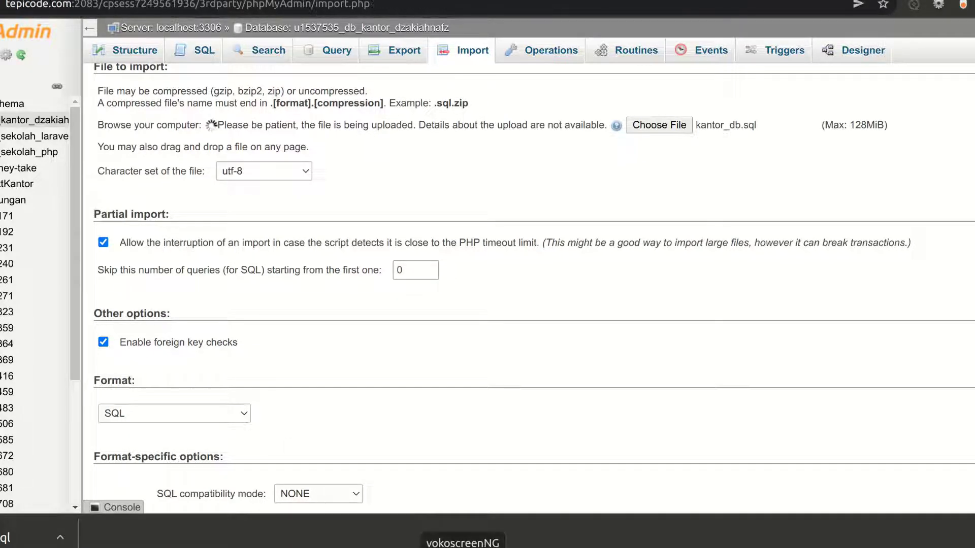
scroll(596, 353, "down", 1)
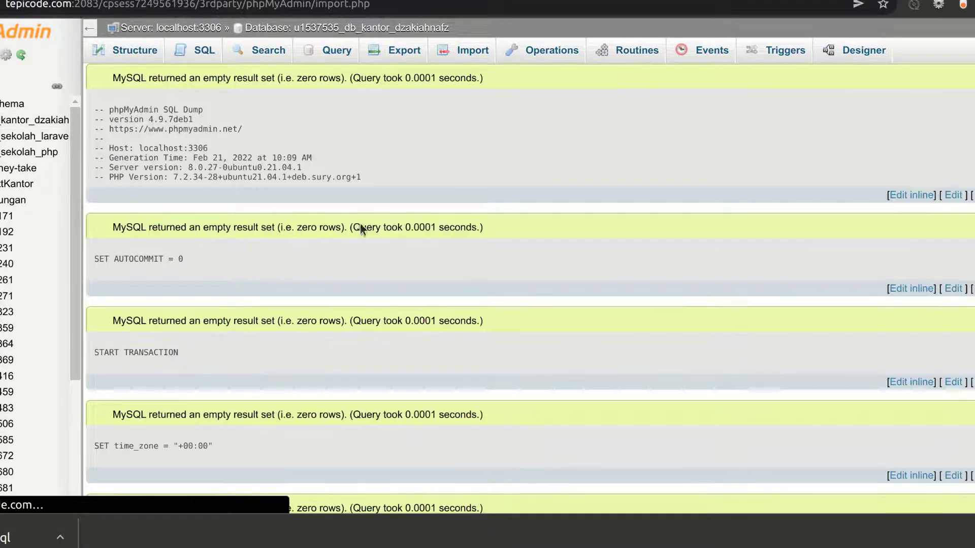
Examine the import results and the executed queries for the db_kantor database.
left_click_drag(164, 114, 230, 121)
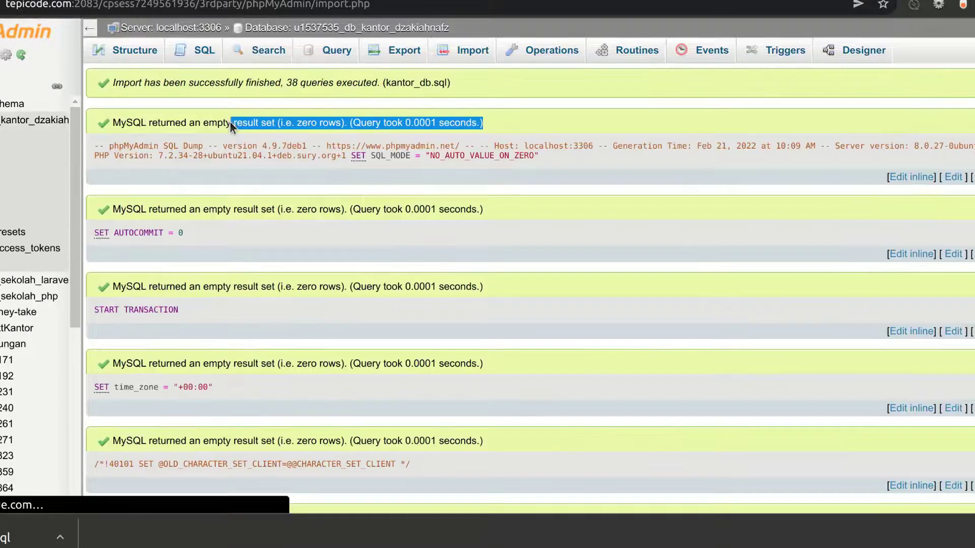
left_click(239, 145)
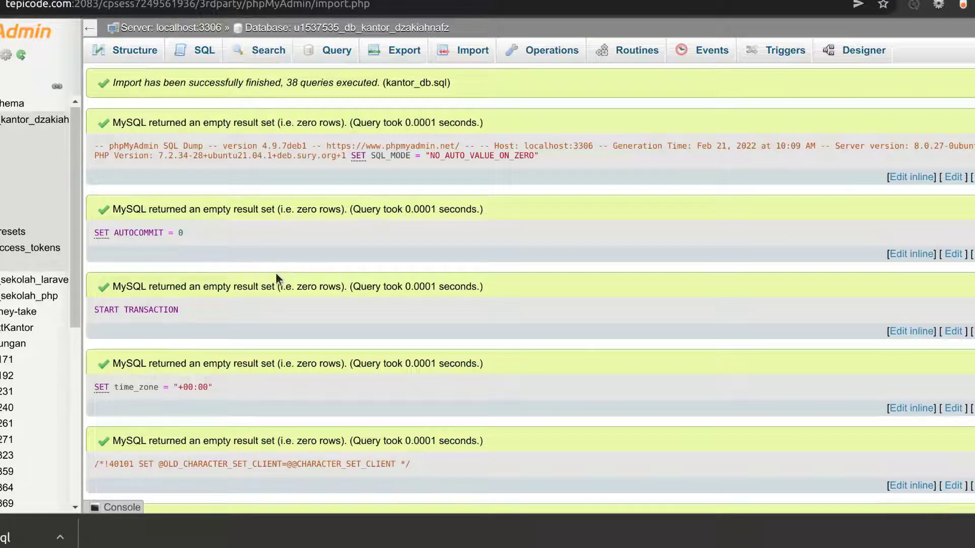
scroll(280, 271, "down", 15)
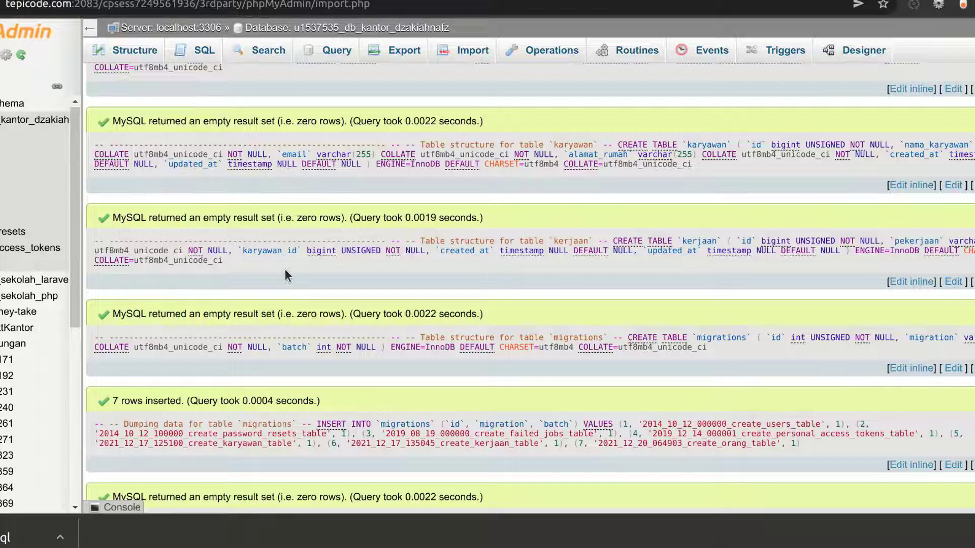
scroll(286, 275, "down", 15)
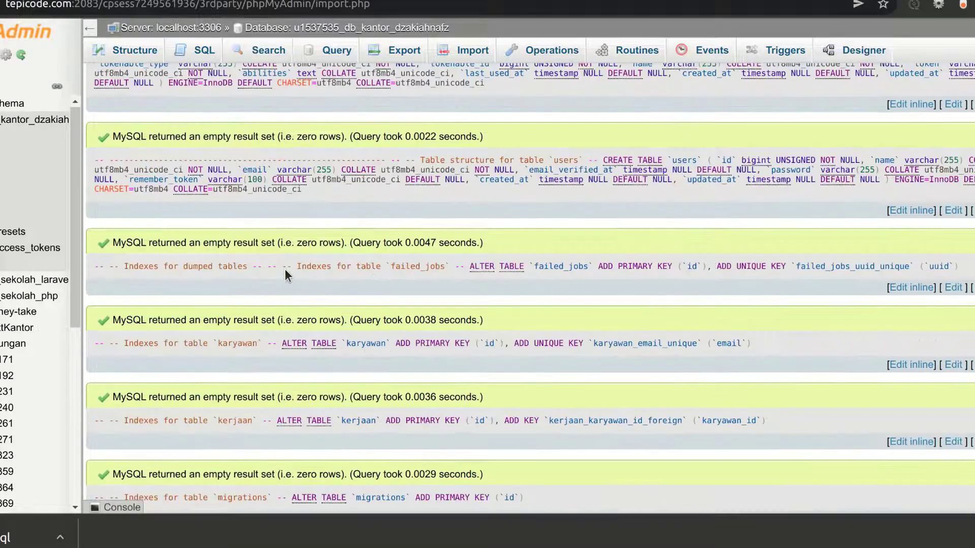
scroll(286, 274, "down", 15)
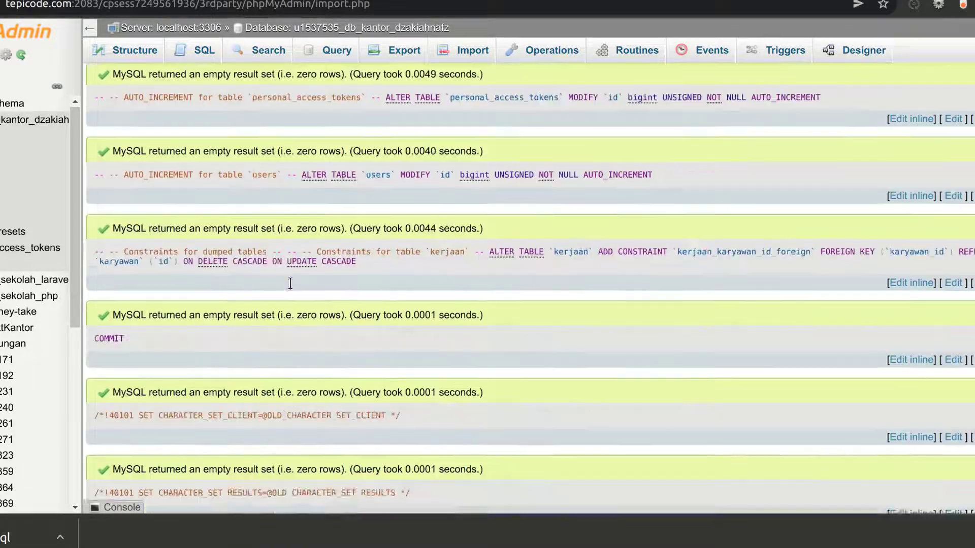
scroll(291, 284, "up", 10)
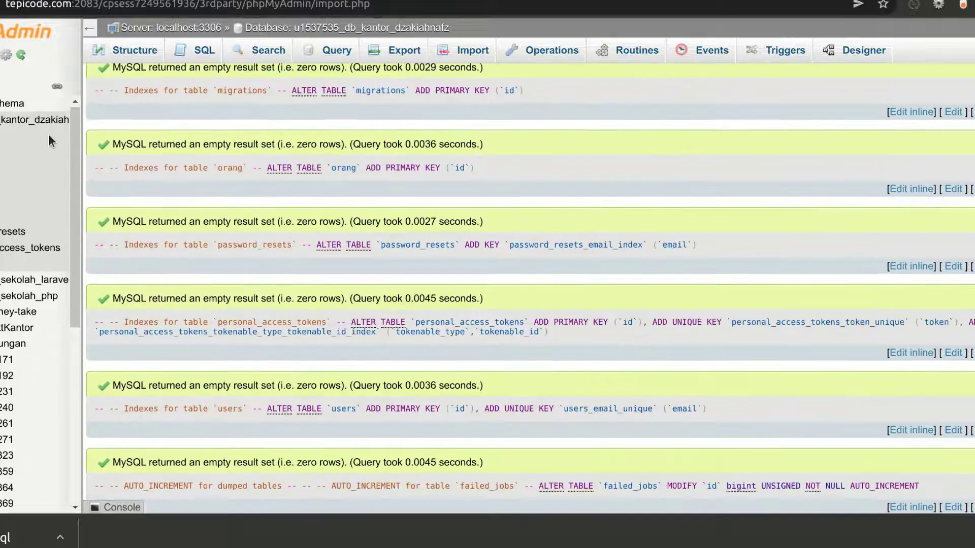
Switch back to cPanel and open the MySQL Databases page.
left_click(26, 0)
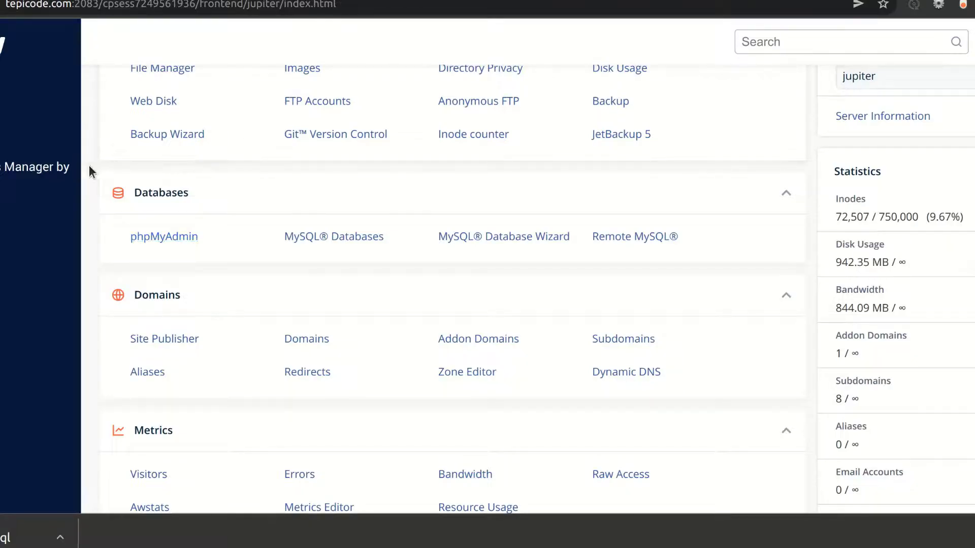
scroll(90, 166, "up", 2)
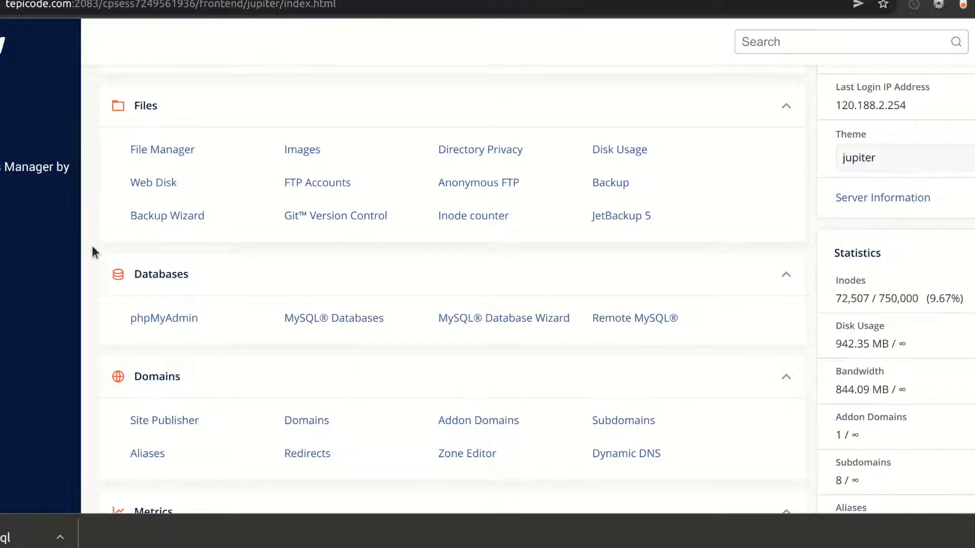
left_click(329, 320)
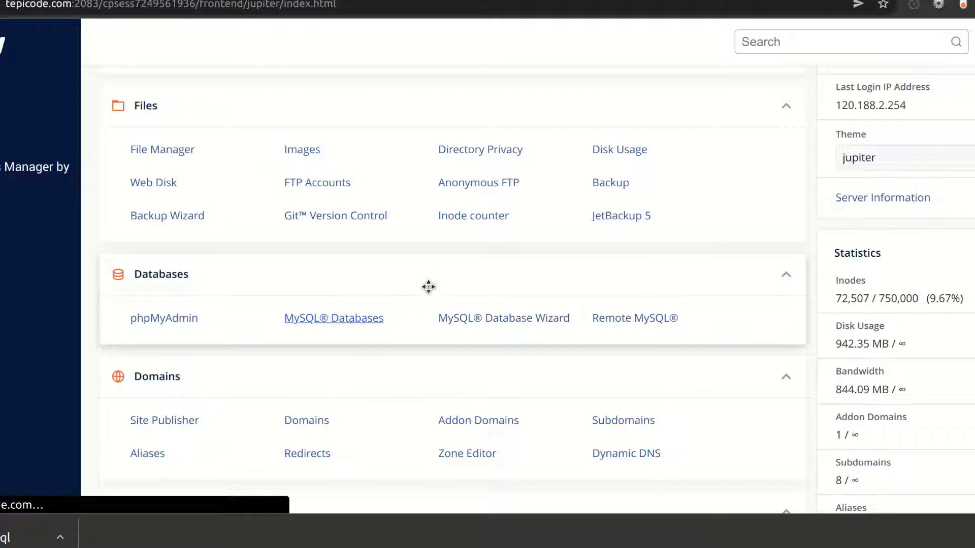
scroll(489, 229, "down", 5)
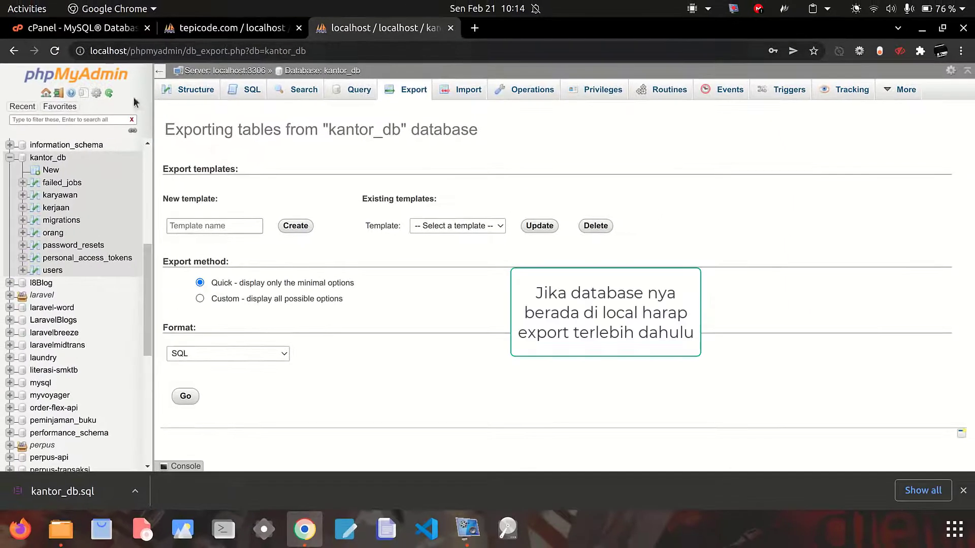
Review the imported tables of the db_kantor database in the hosting's phpMyAdmin and open its SQL query editor.
left_click(179, 7)
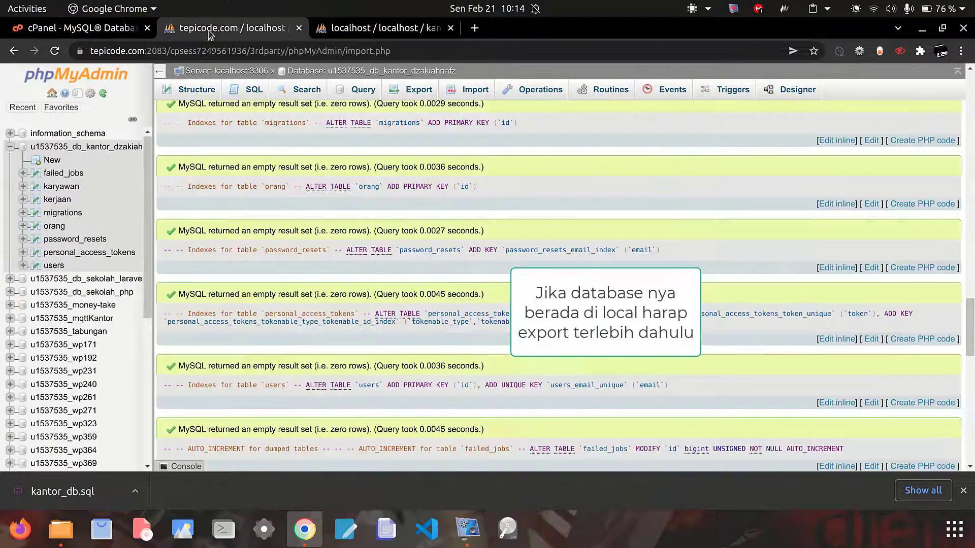
left_click(86, 147)
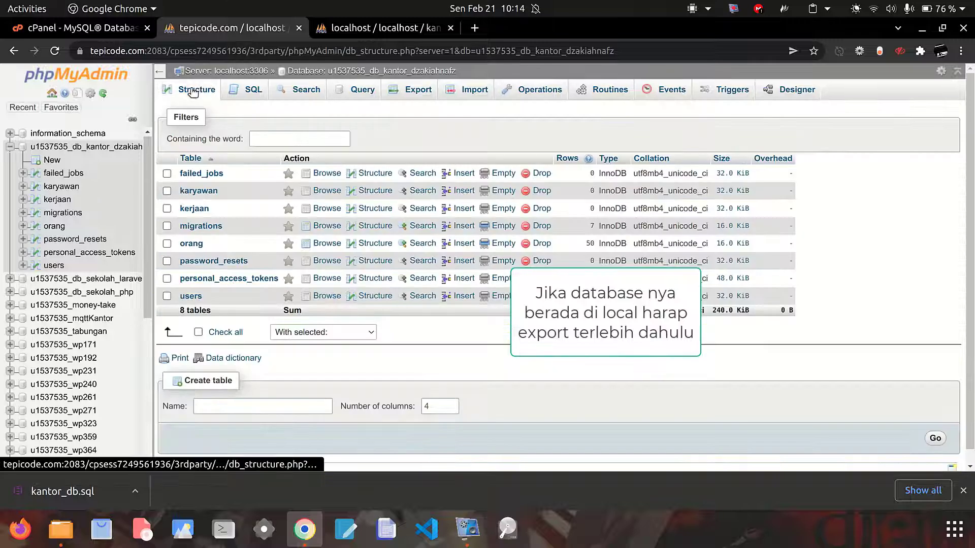
left_click(240, 93)
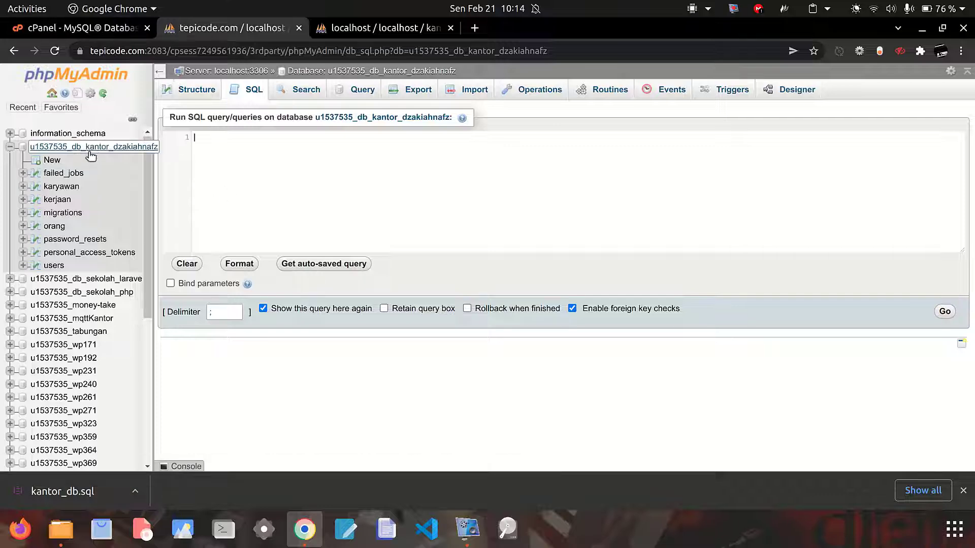
Switch to cPanel, open the privileges of the db_kantor database's user and review the granted rights.
left_click(85, 35)
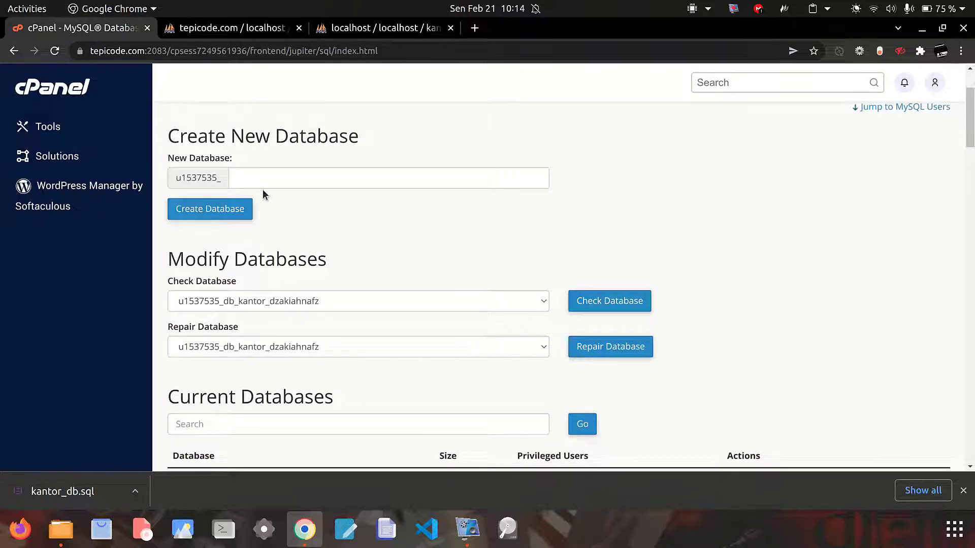
scroll(463, 200, "down", 7)
scroll(538, 138, "up", 2)
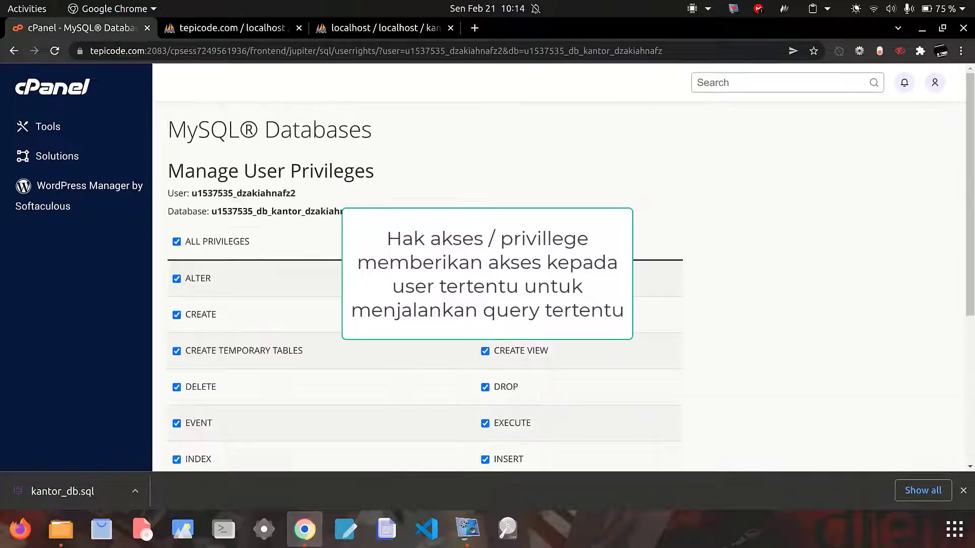
scroll(559, 274, "down", 5)
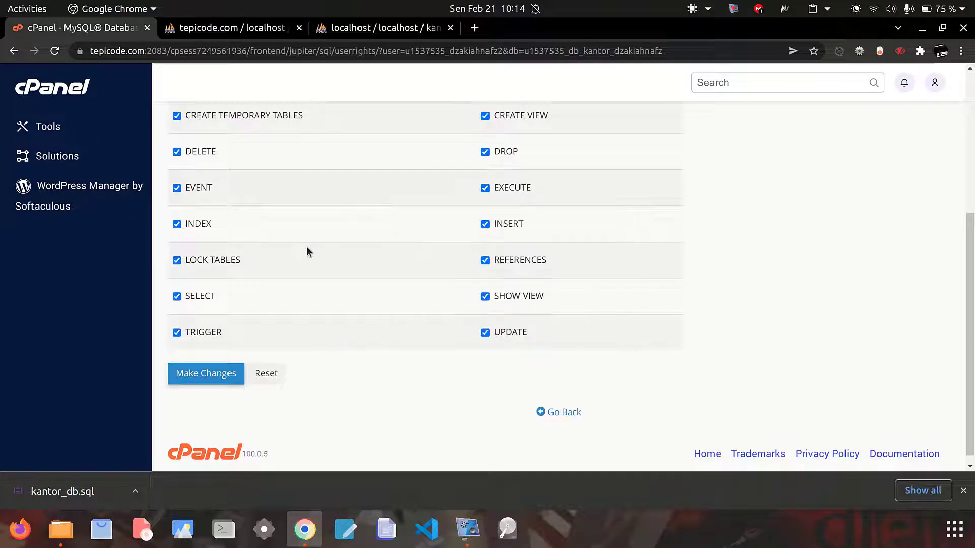
scroll(308, 247, "up", 4)
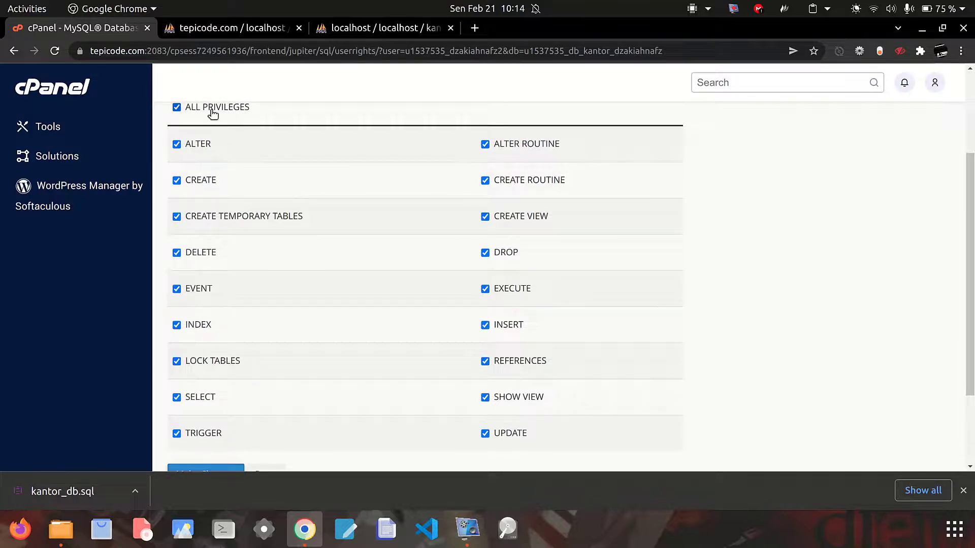
scroll(254, 126, "up", 3)
scroll(236, 181, "down", 4)
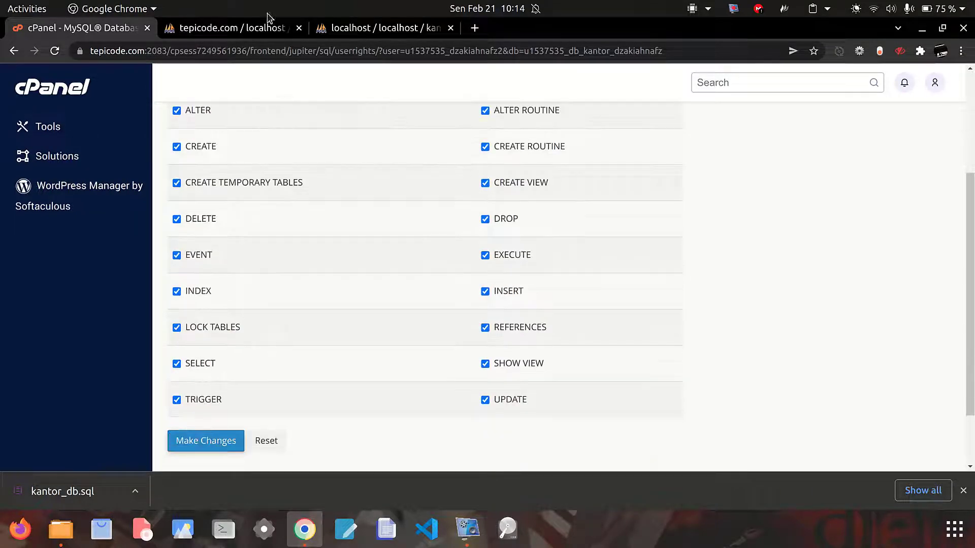
Leave the user privileges page and go back to the MySQL Databases overview in cPanel.
left_click(266, 22)
left_click(81, 28)
scroll(244, 325, "down", 2)
left_click(542, 445)
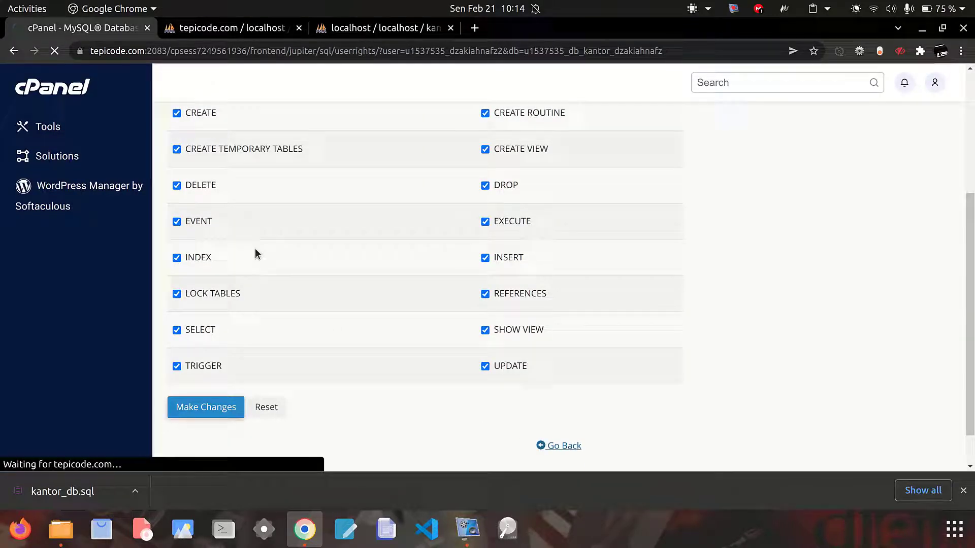
left_click(262, 29)
left_click(92, 30)
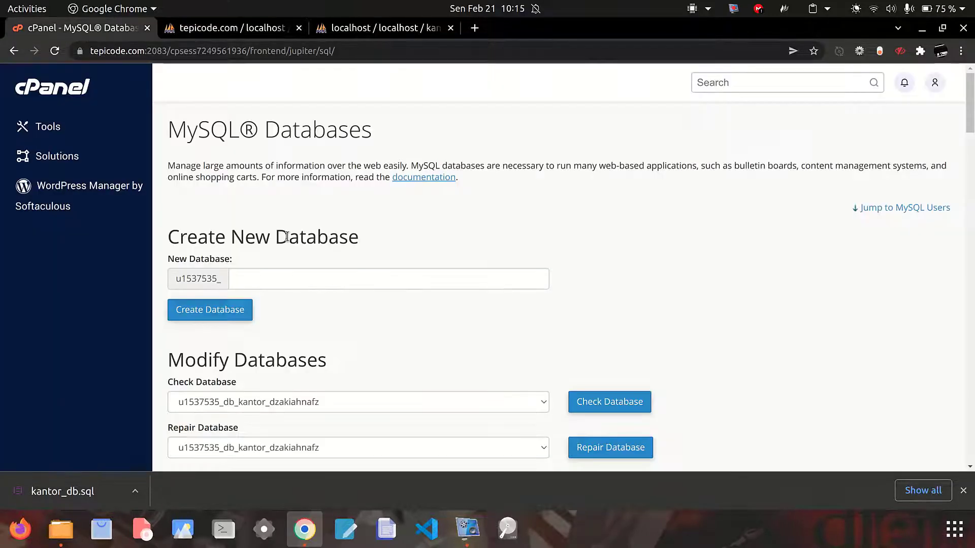